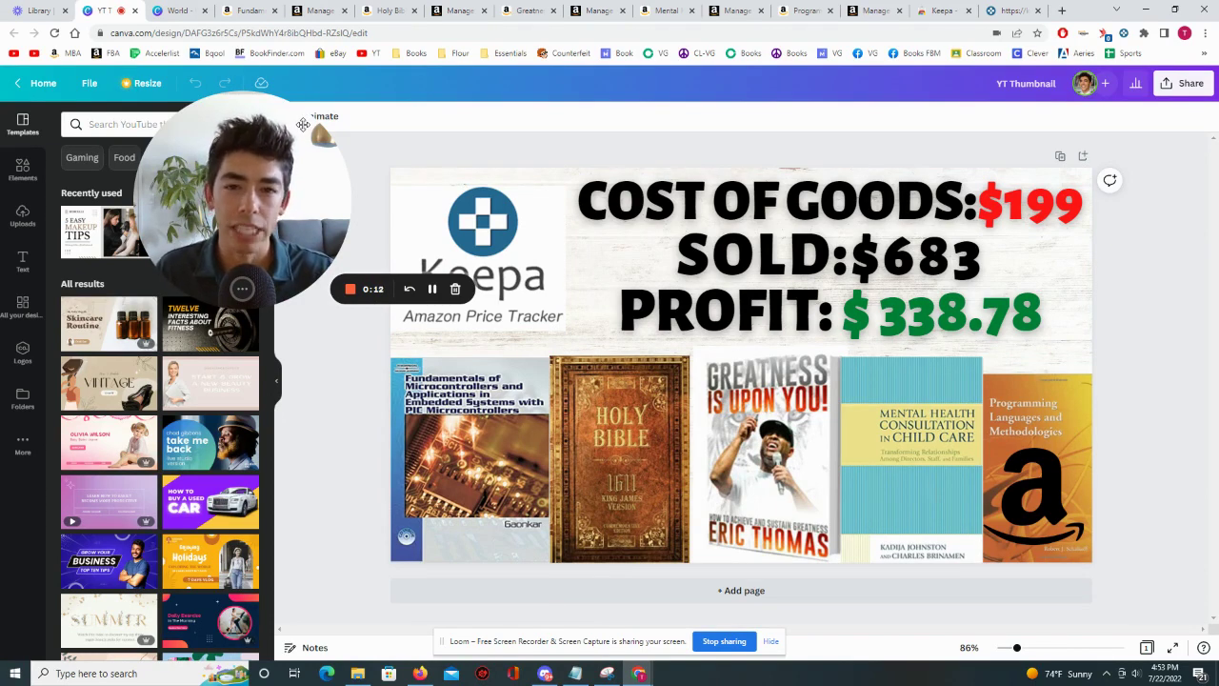
# View the Keepa - Amazon Price Tracker extension page, the YT Thumbnail design and the first book summary in the World design.
pyautogui.click(938, 10)
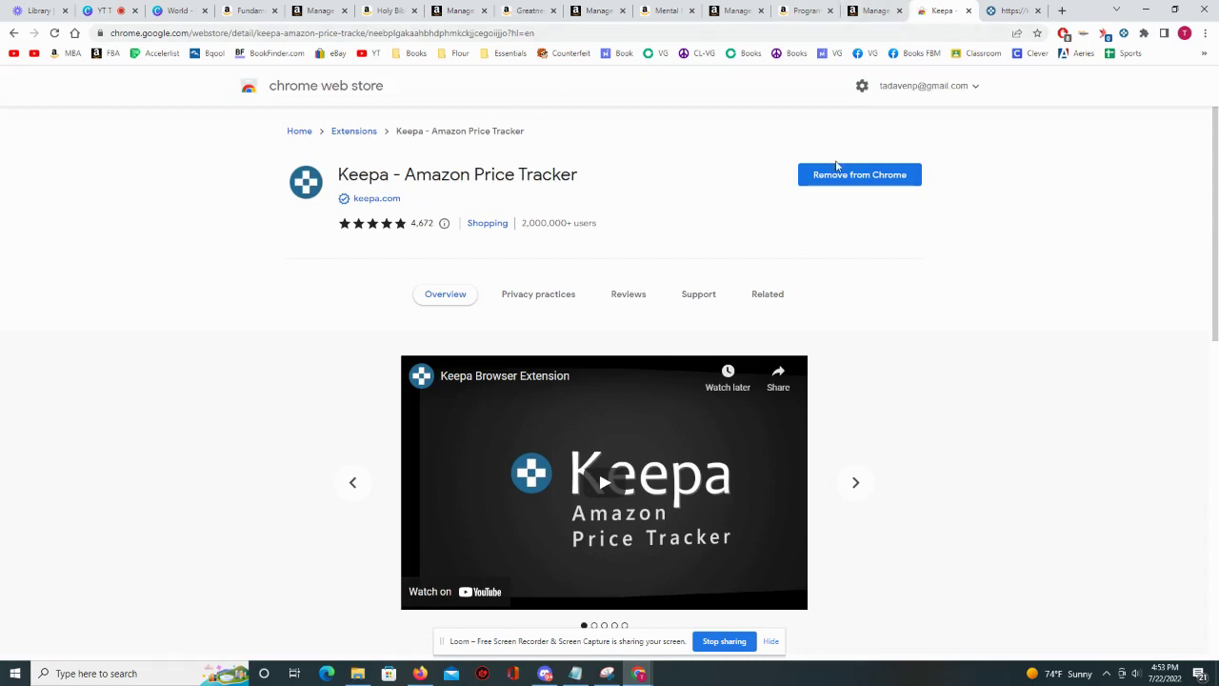
pyautogui.click(109, 11)
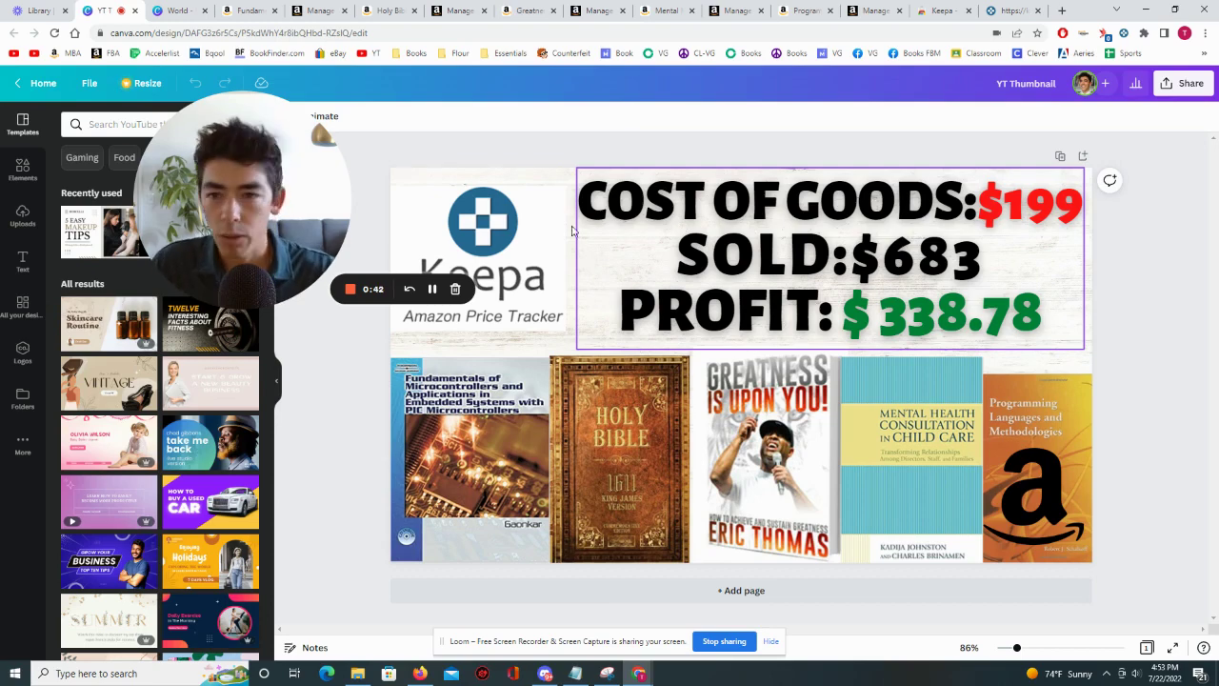
pyautogui.hotkey('ctrl', 'Tab')
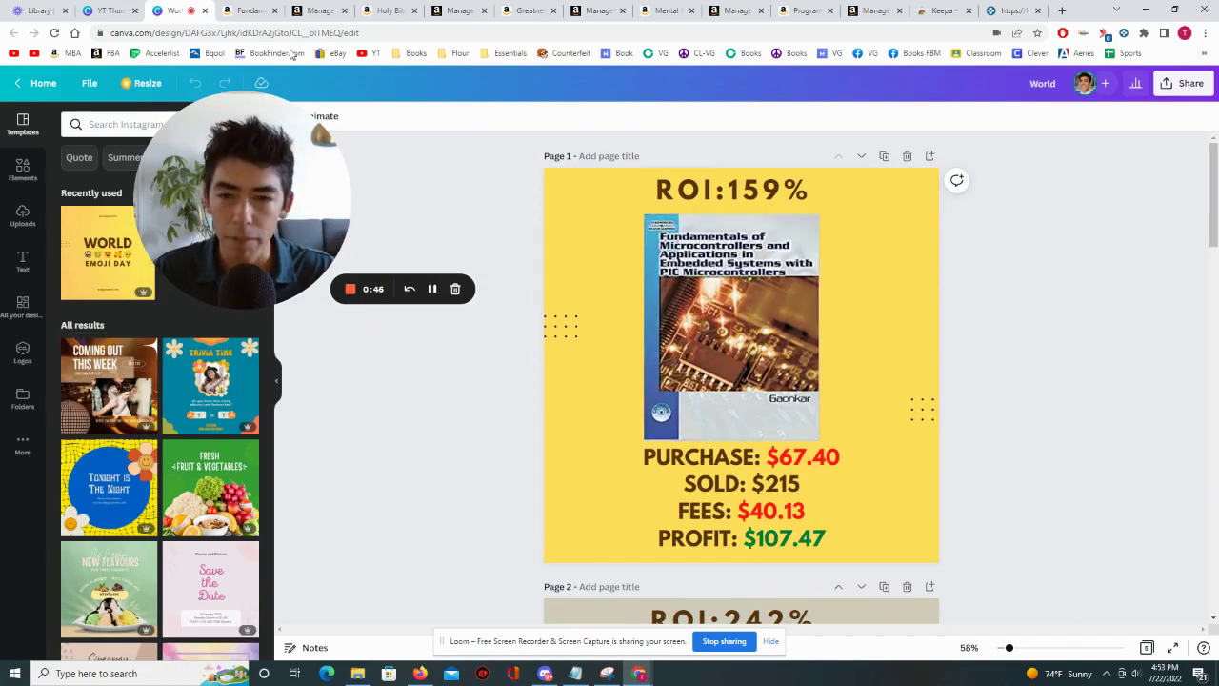
# Check the last purchase date of Fundamentals of Microcontrollers on Amazon and zoom its Keepa price history in on mid-April.
pyautogui.hotkey('ctrl', 'Tab')
pyautogui.scroll(3, 415, 224)
pyautogui.scroll(3, 414, 225)
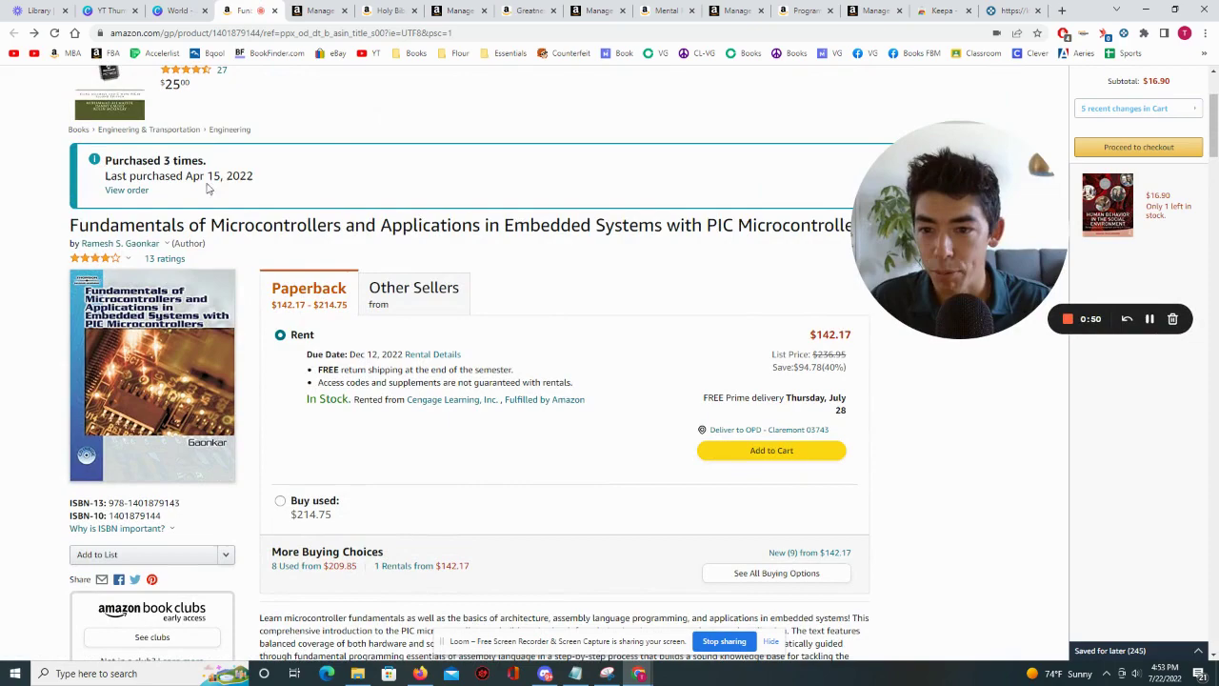
pyautogui.scroll(-2, 307, 196)
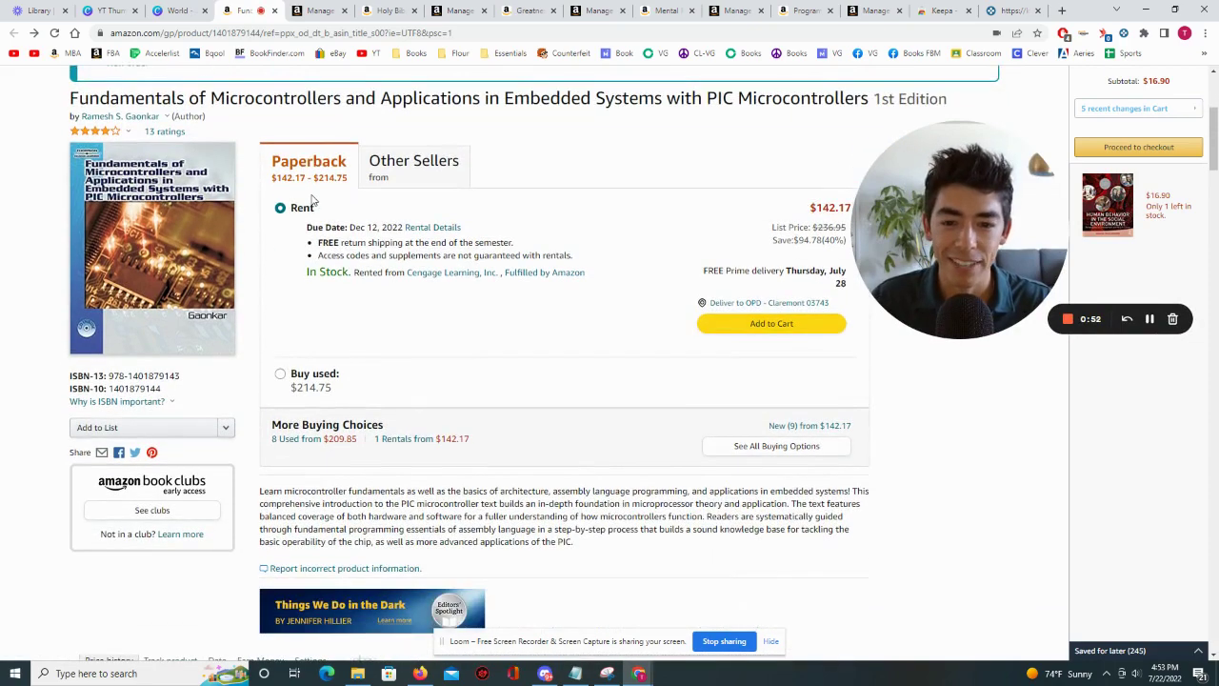
pyautogui.scroll(-6, 312, 198)
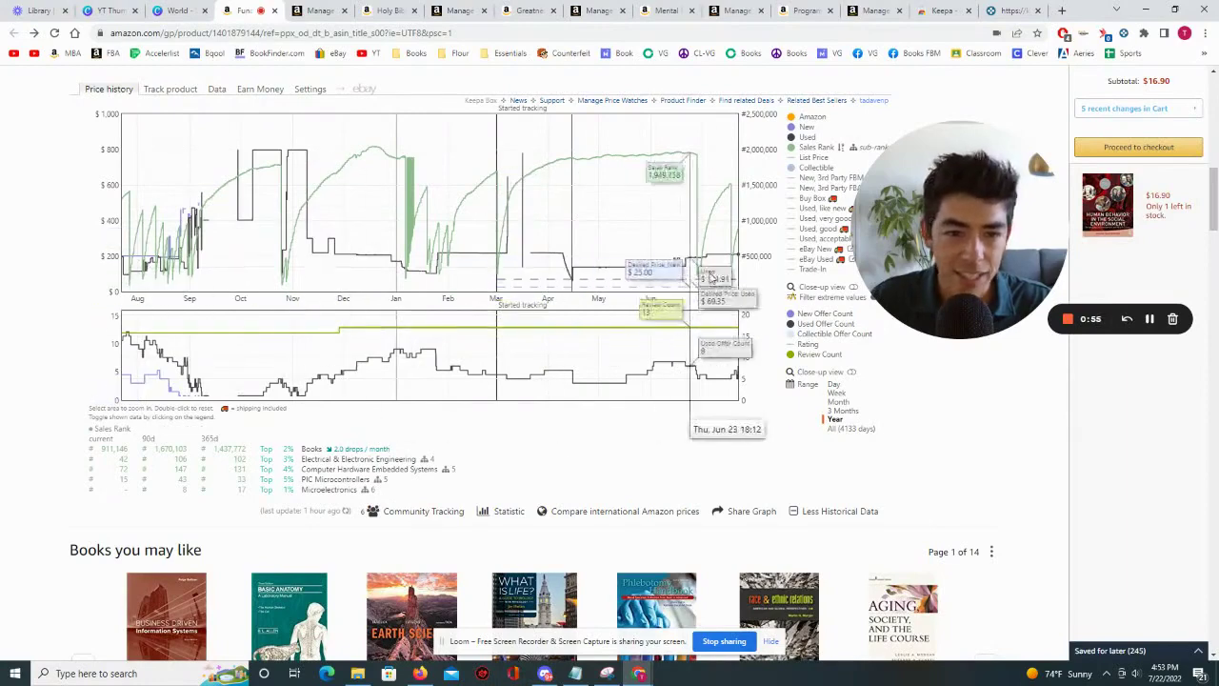
pyautogui.moveTo(576, 238); pyautogui.dragTo(647, 258)
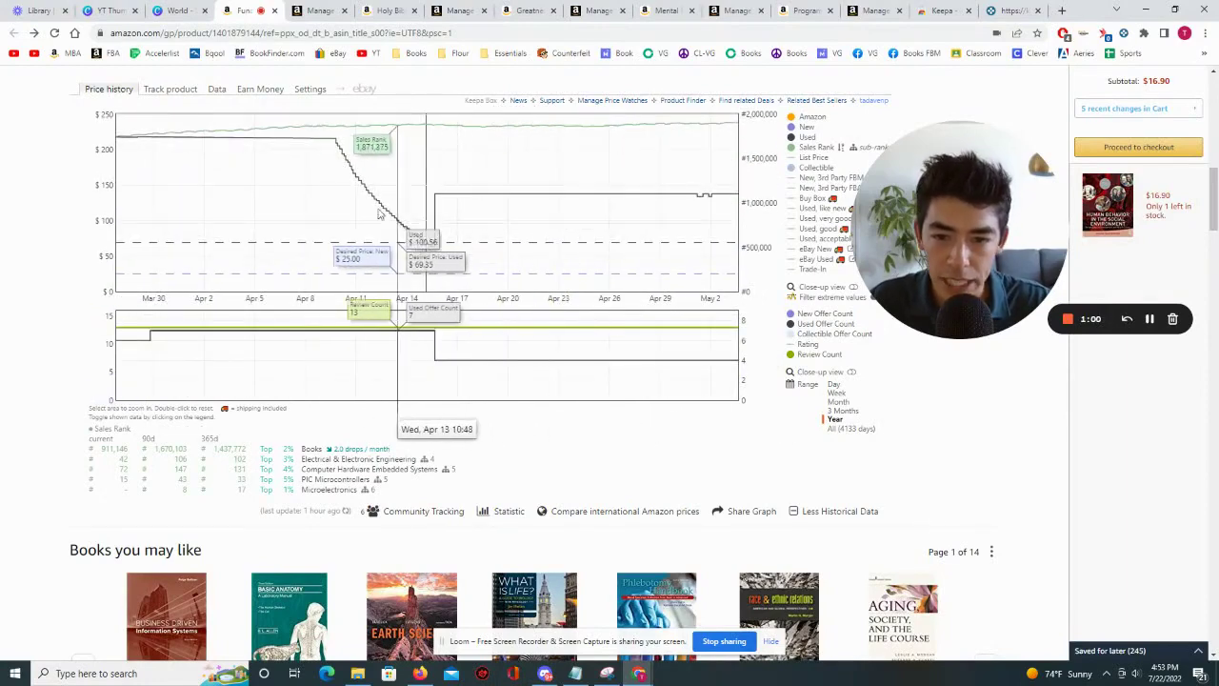
pyautogui.moveTo(313, 172); pyautogui.dragTo(481, 258)
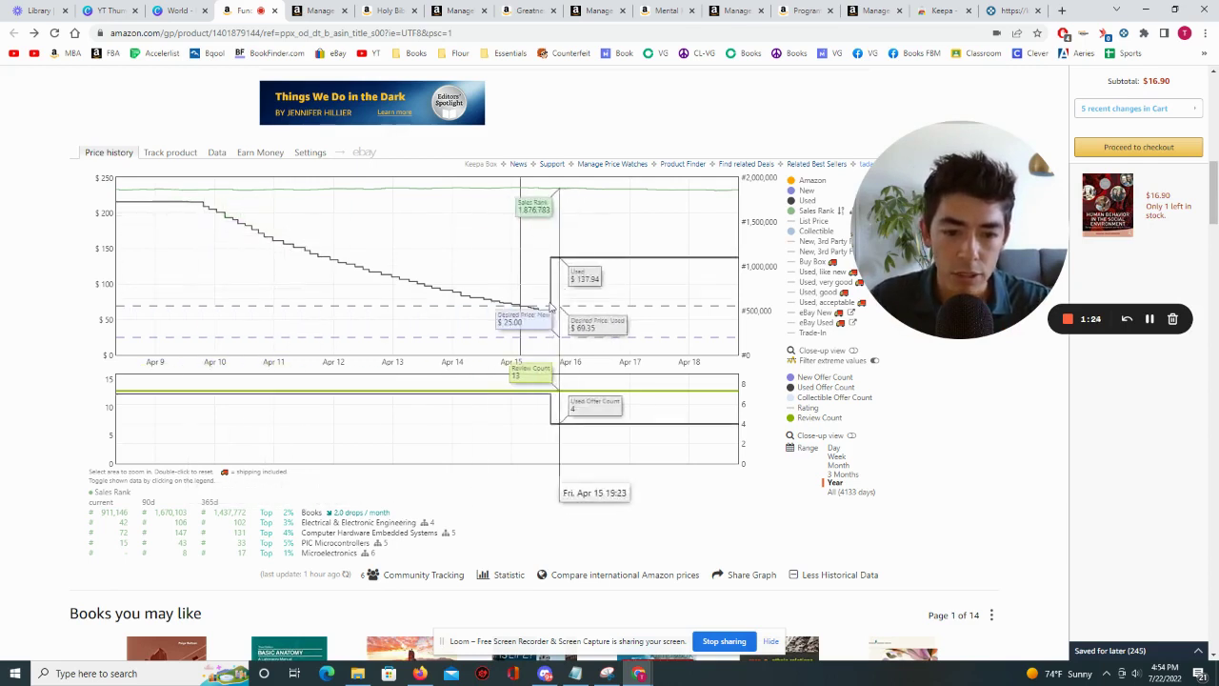
# Check the microcontrollers book's Keepa tracking prices and examine its price history from September to March, restoring the Year range.
pyautogui.click(166, 155)
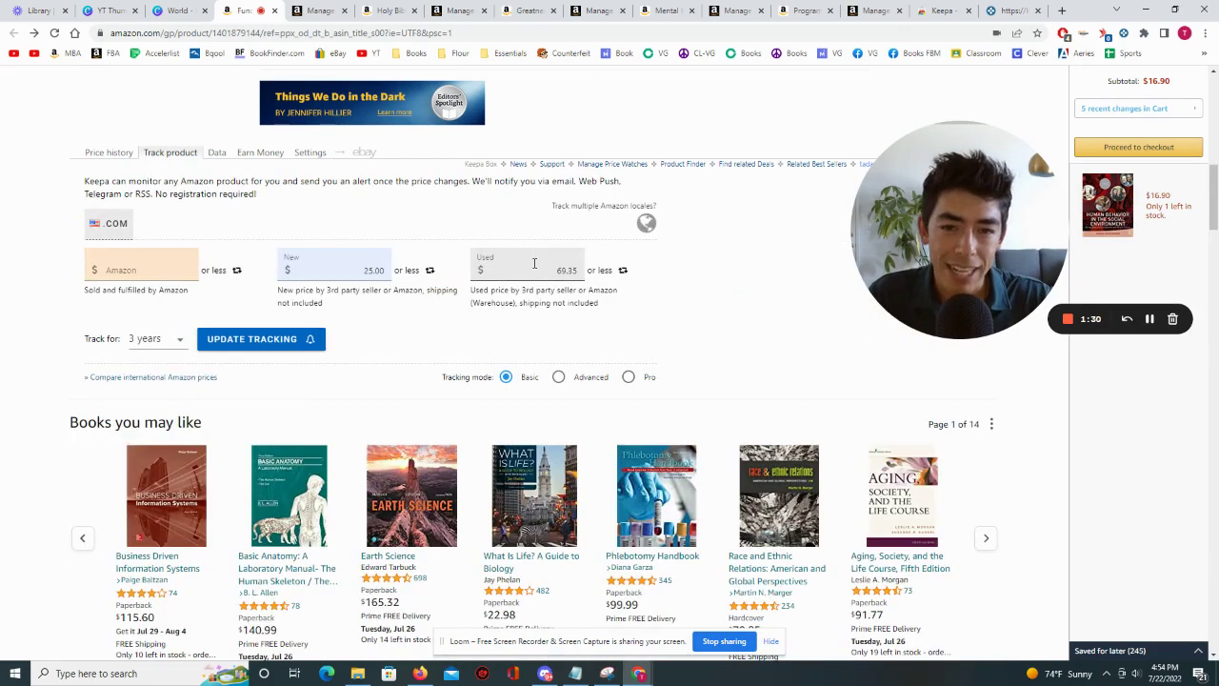
pyautogui.click(112, 155)
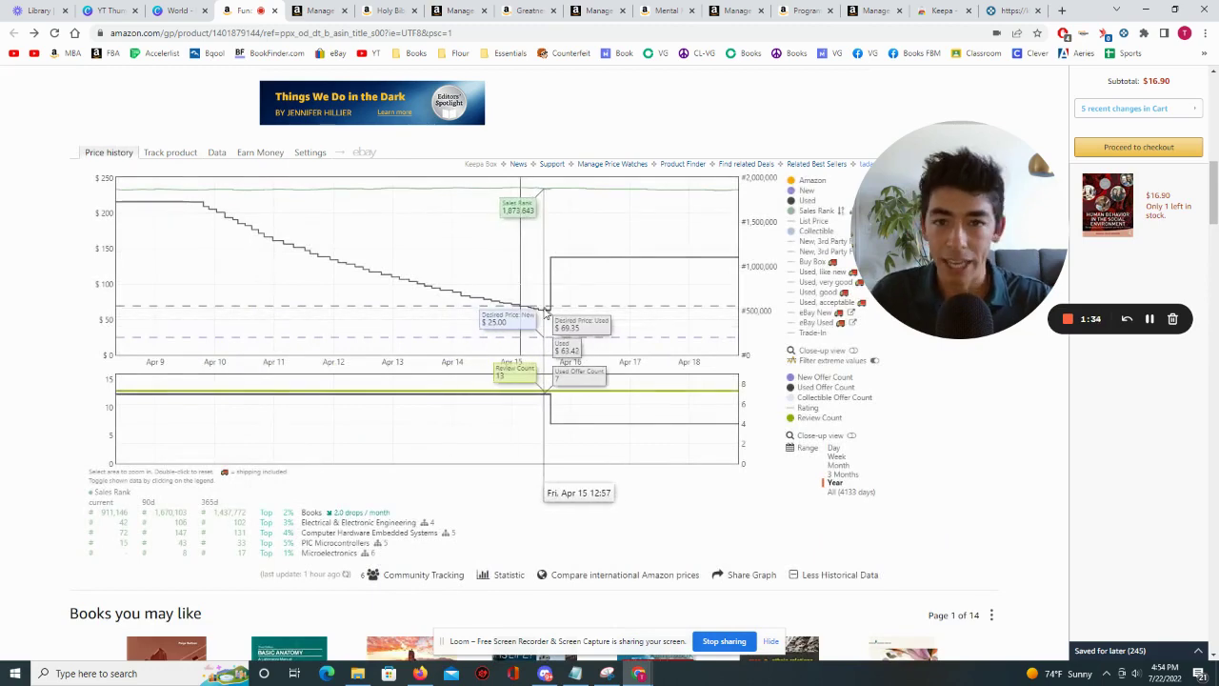
pyautogui.click(833, 483)
pyautogui.moveTo(549, 332); pyautogui.dragTo(176, 335)
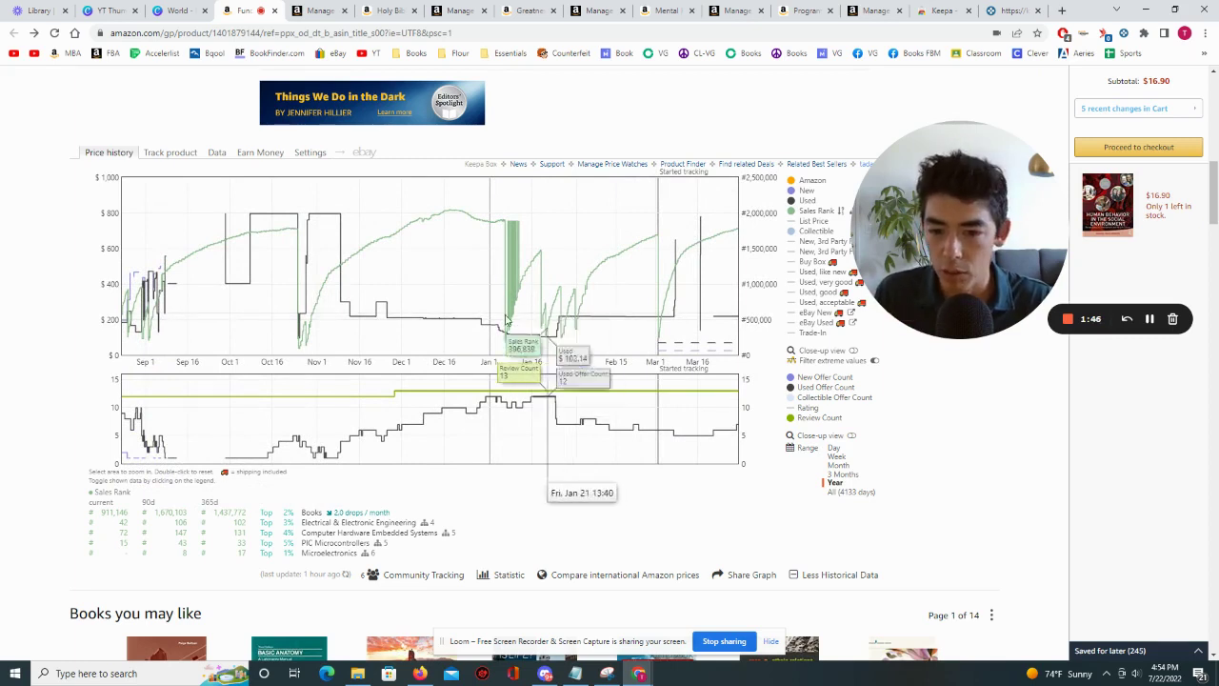
pyautogui.click(834, 484)
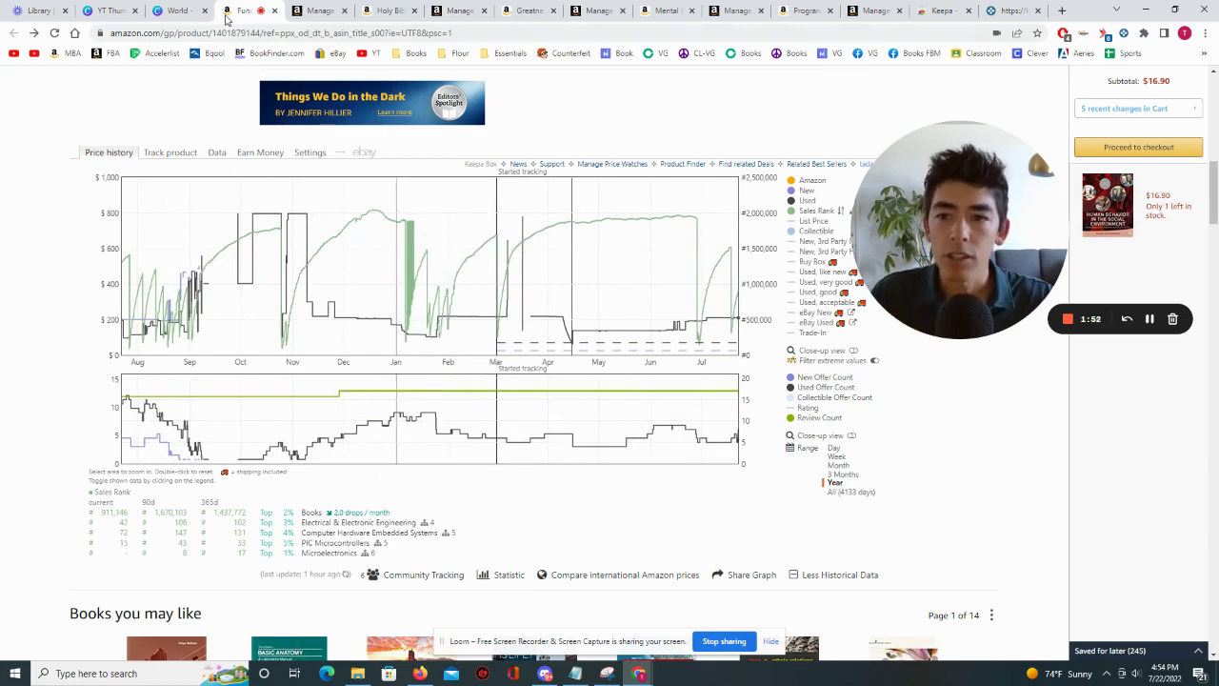
# Review the microcontrollers book's sale order details and its purchase, fees and profit summary in the World design.
pyautogui.click(317, 11)
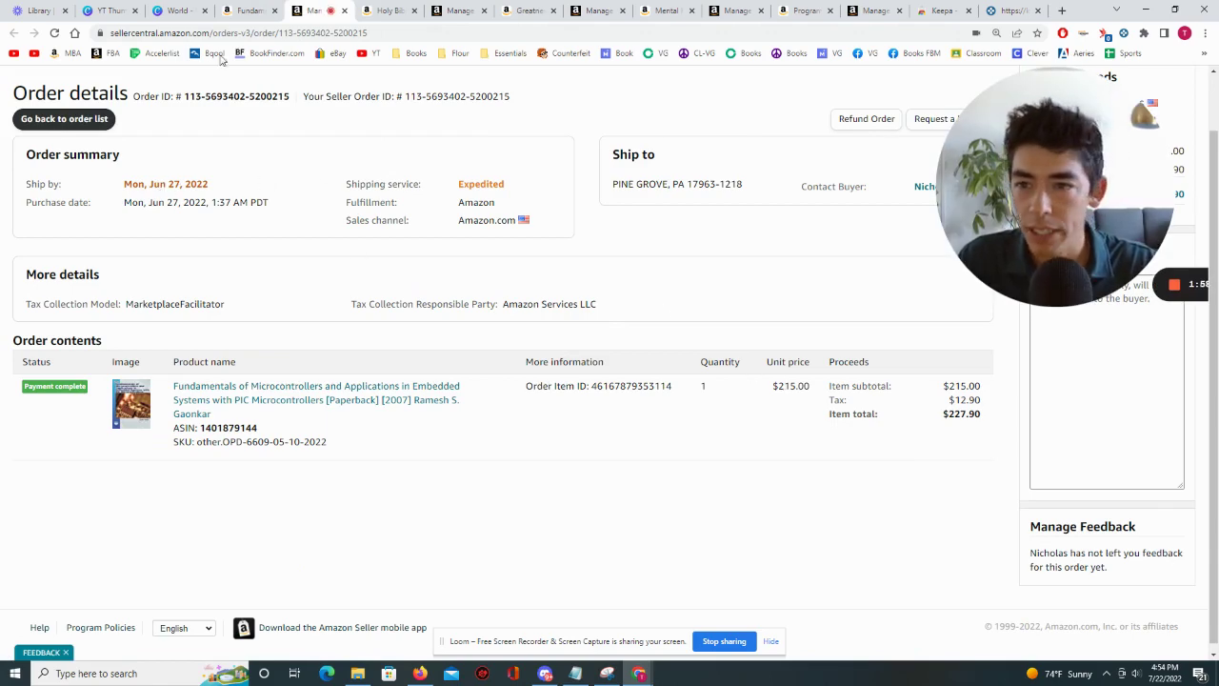
pyautogui.hotkey('ctrl', '3')
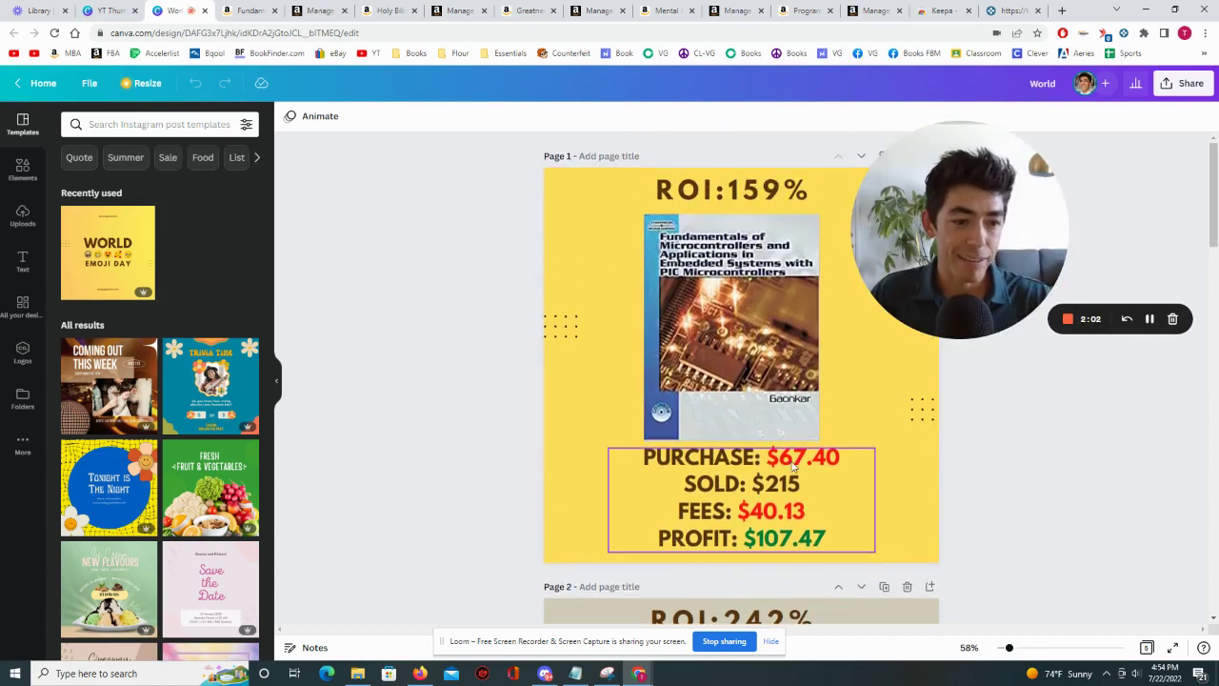
pyautogui.scroll(-1, 792, 464)
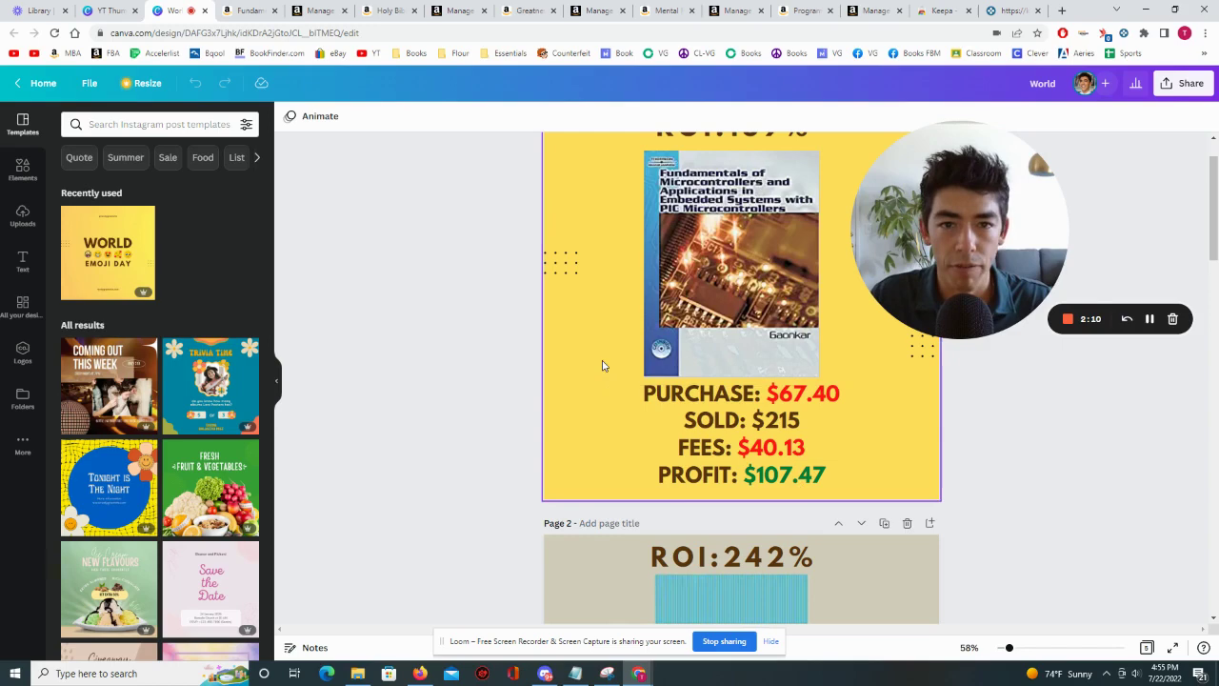
pyautogui.scroll(-1, 610, 368)
pyautogui.scroll(-3, 614, 370)
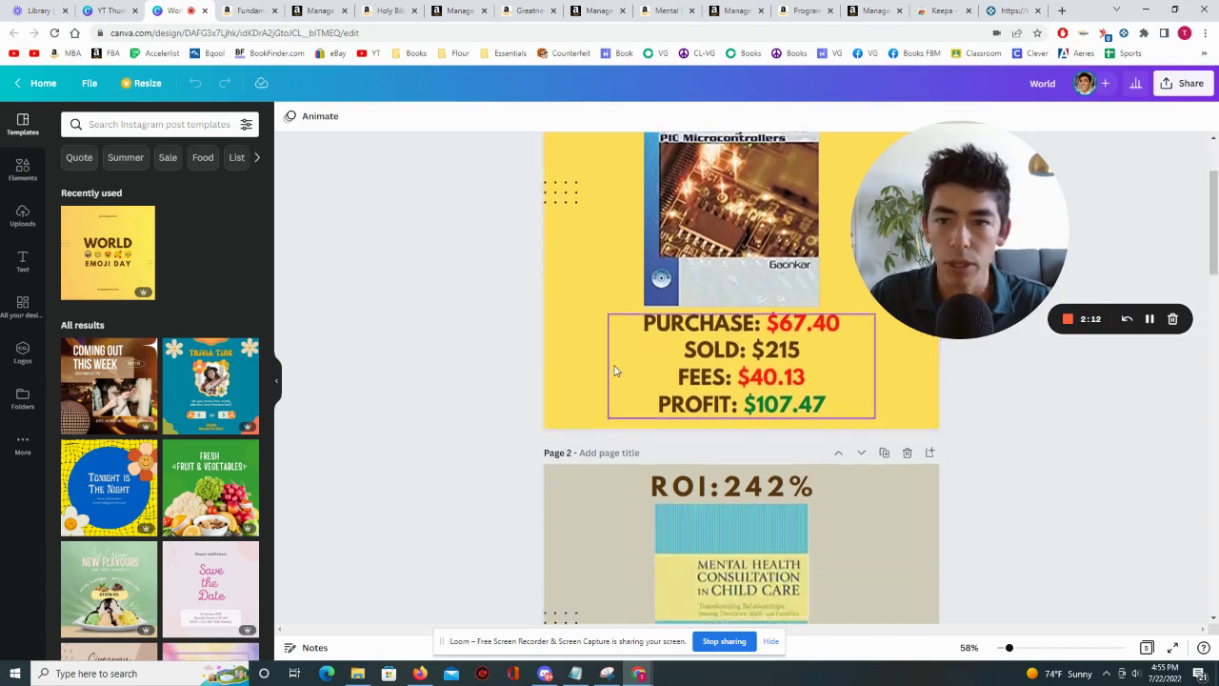
# Check the last purchase date of the 1611 King James Holy Bible and zoom its Keepa price history in on early March.
pyautogui.click(387, 9)
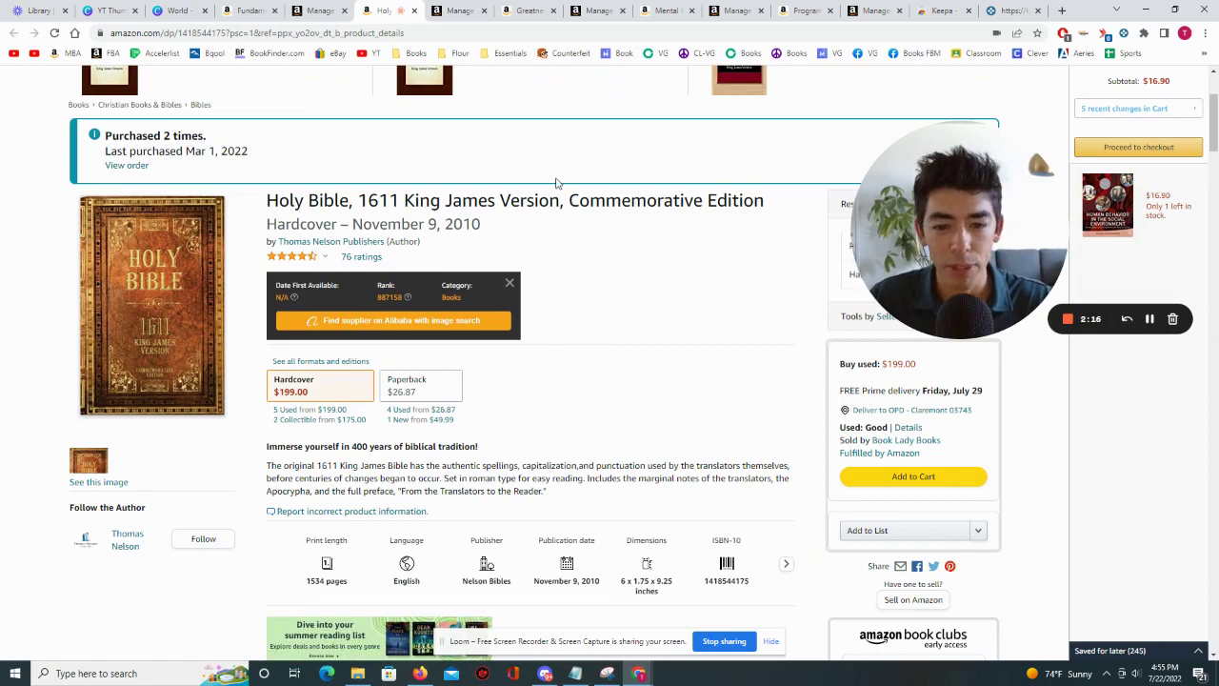
pyautogui.scroll(-2, 559, 183)
pyautogui.scroll(2, 544, 185)
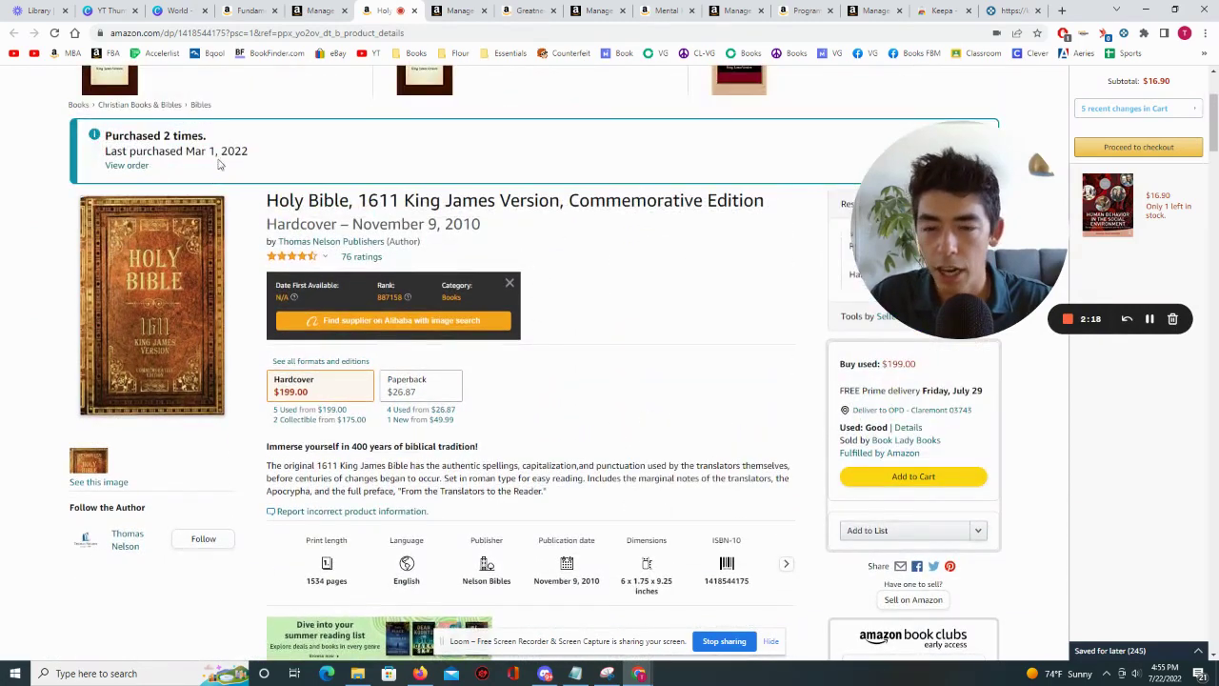
pyautogui.scroll(-6, 319, 181)
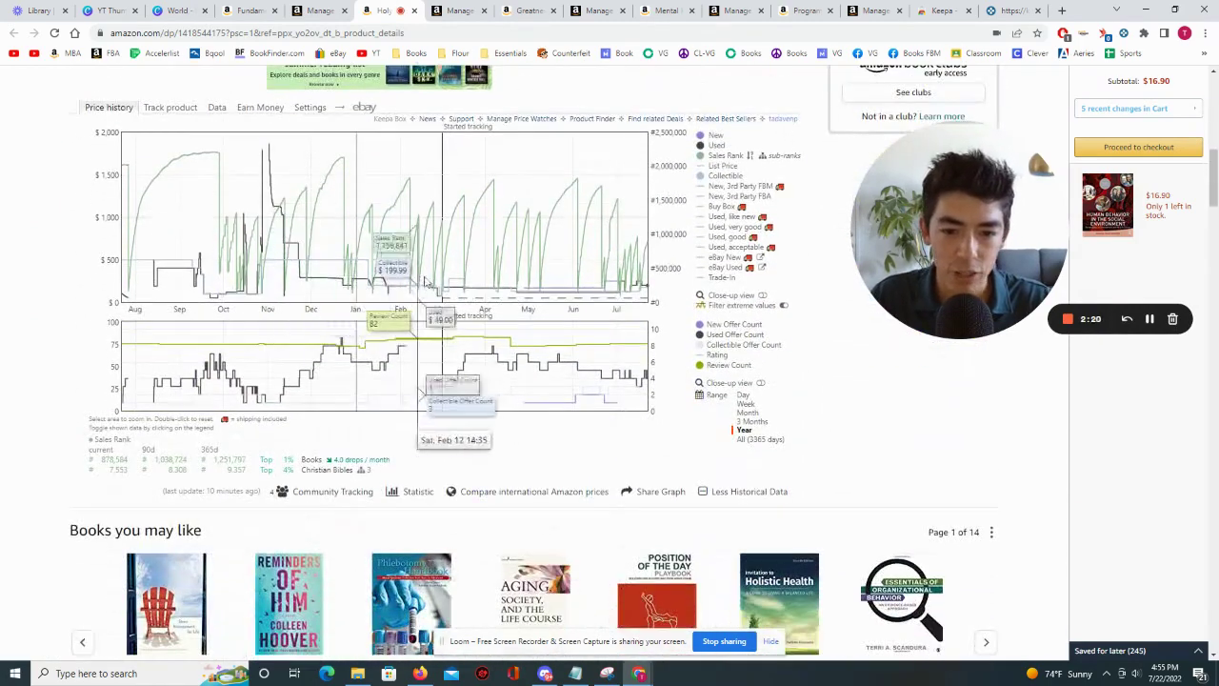
pyautogui.moveTo(431, 248); pyautogui.dragTo(461, 248)
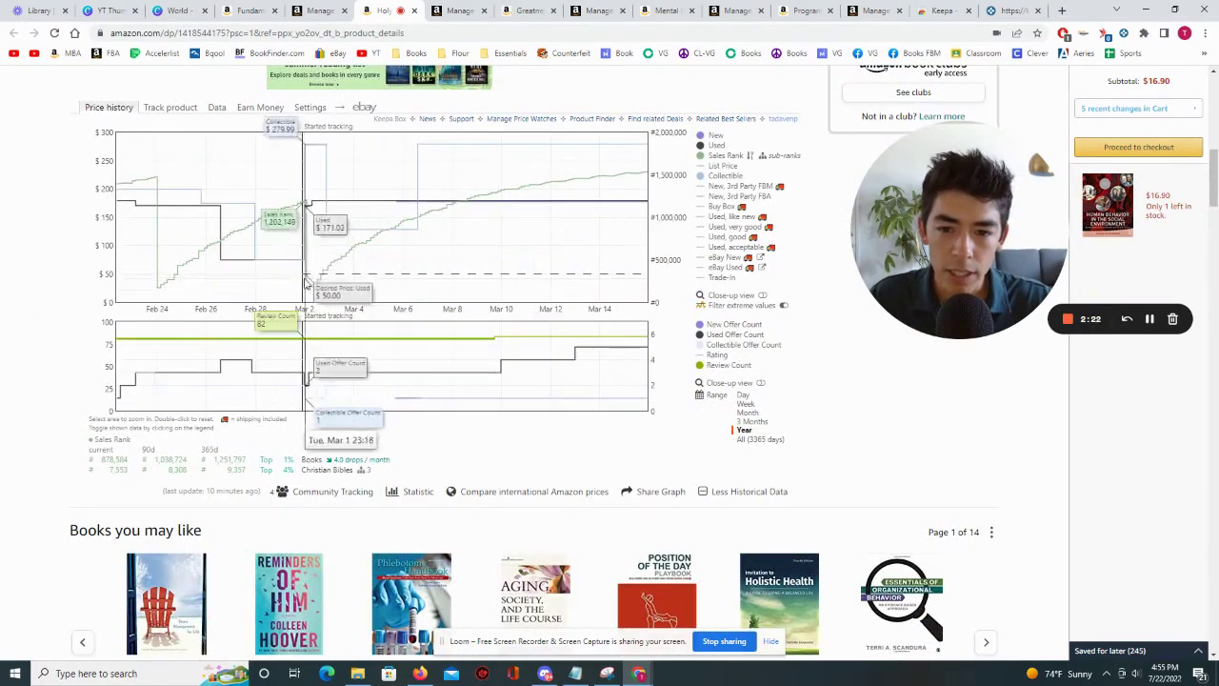
pyautogui.moveTo(305, 268)
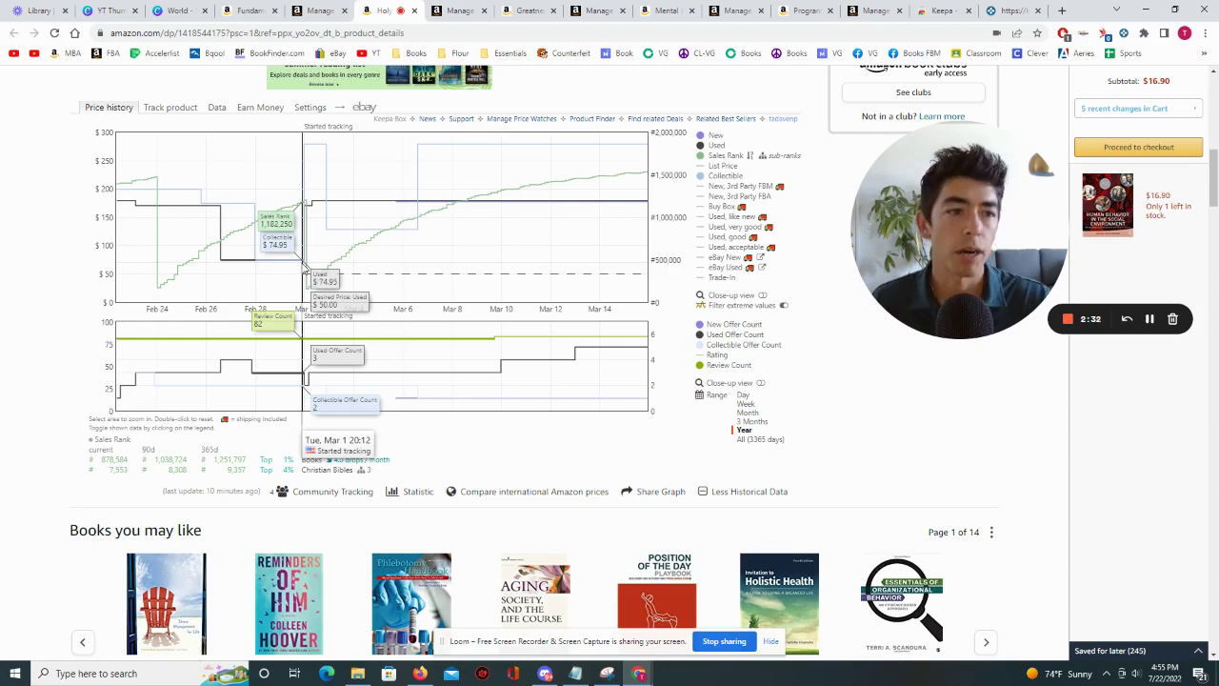
# Review the used book price drops on the Keepa Deals page together with the range and filter settings.
pyautogui.click(1013, 10)
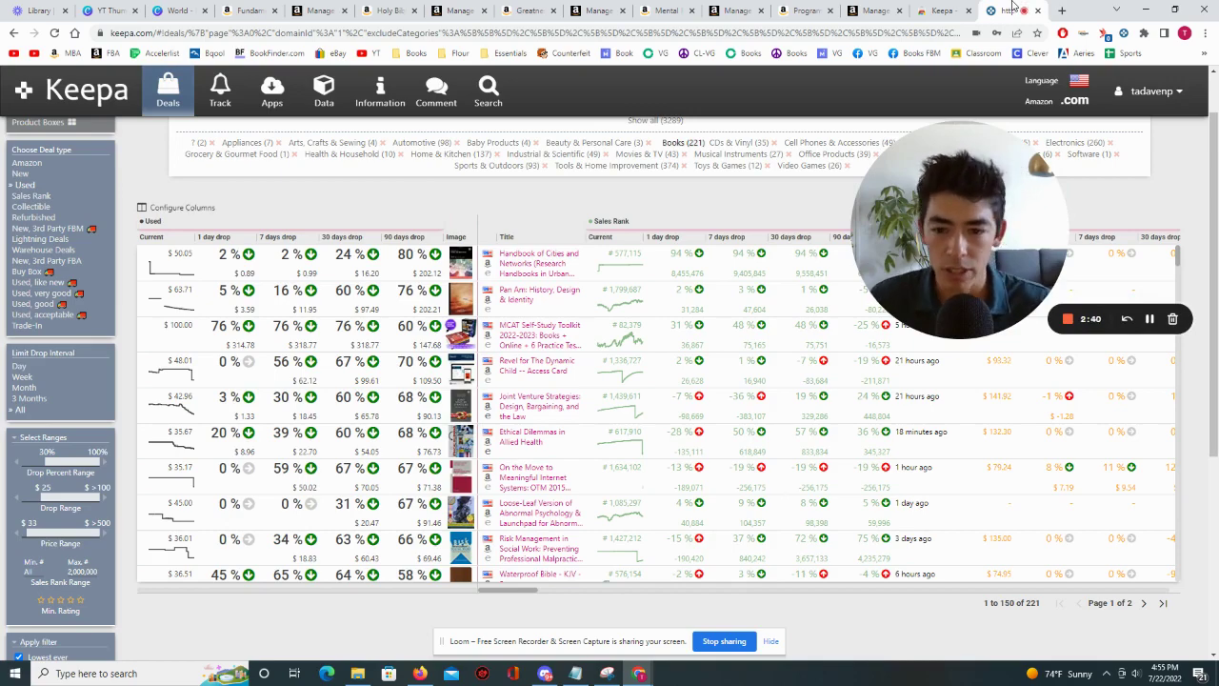
pyautogui.scroll(-2, 45, 253)
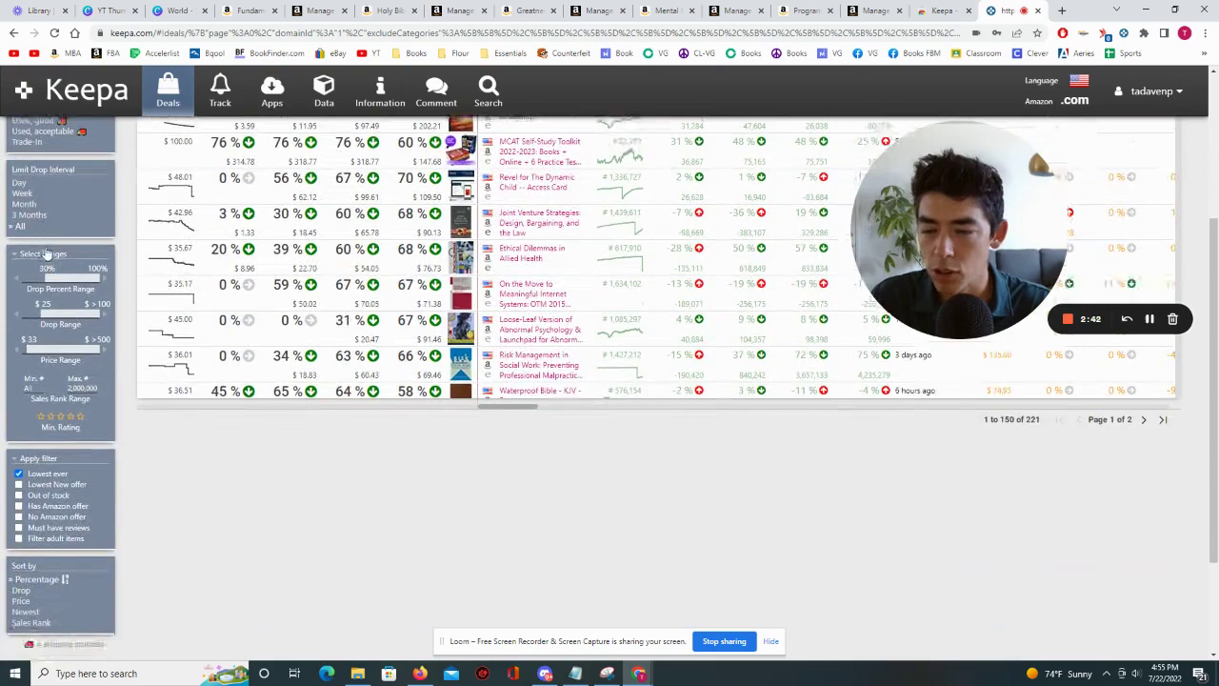
pyautogui.scroll(2, 396, 257)
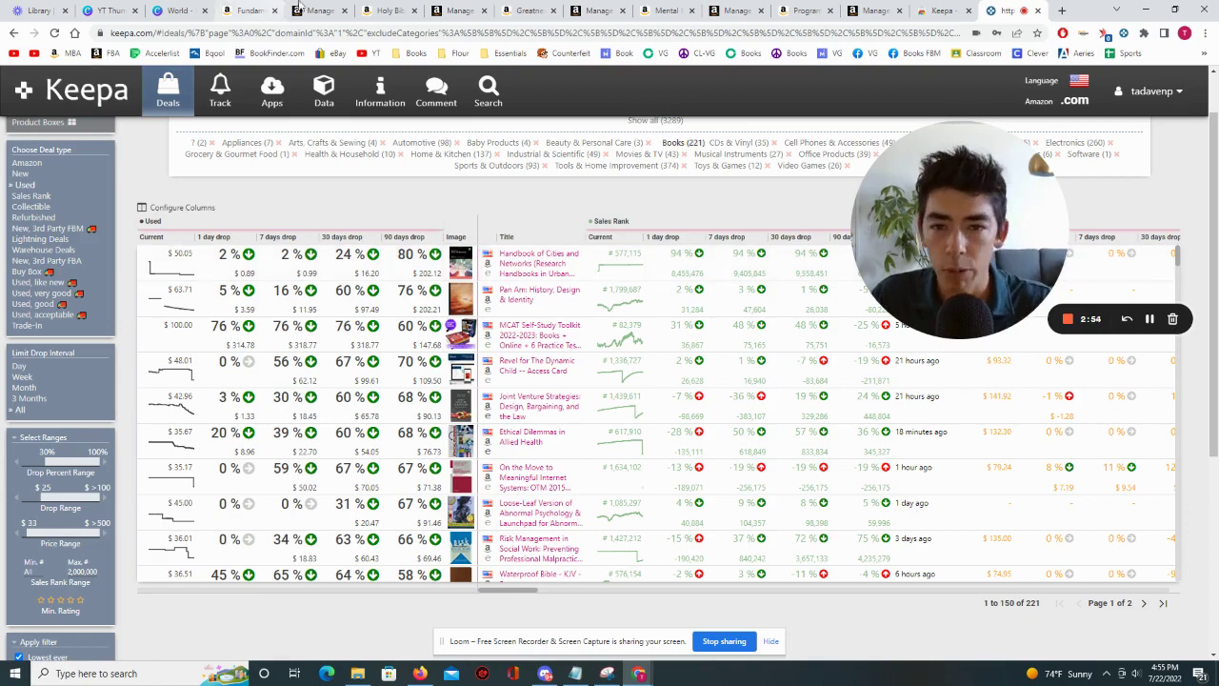
# Examine the Holy Bible's Keepa price history from mid-September through February, and restore the Year range.
pyautogui.click(390, 11)
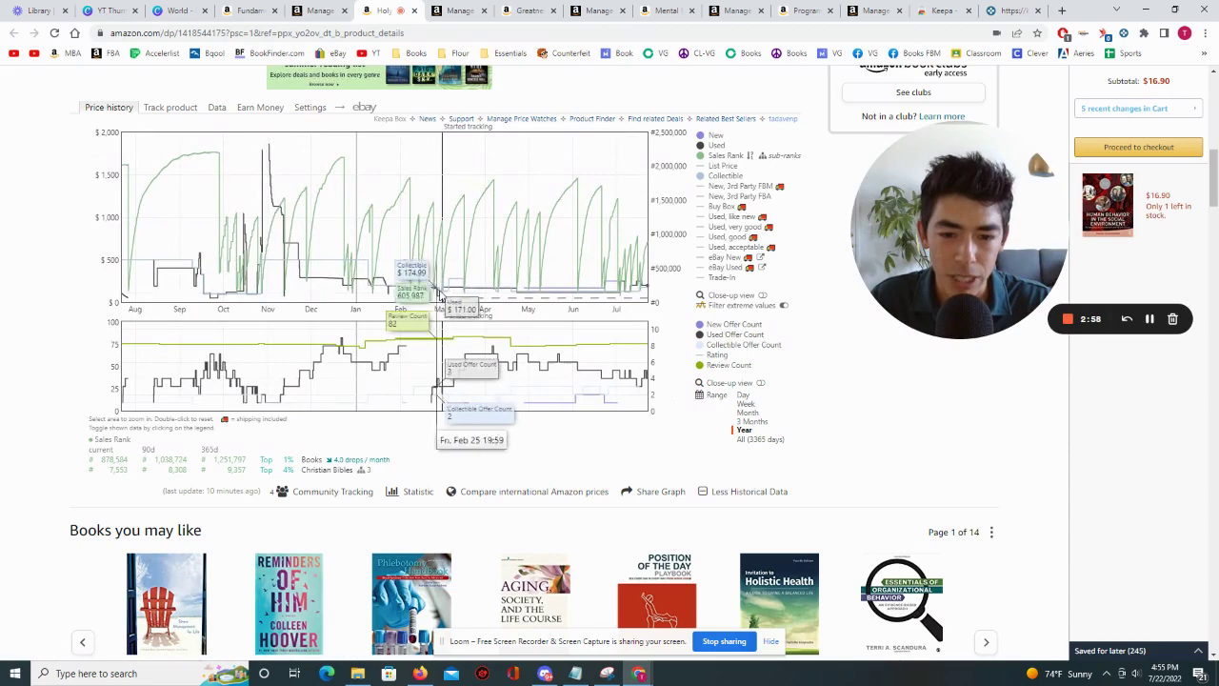
pyautogui.moveTo(441, 352); pyautogui.dragTo(197, 298)
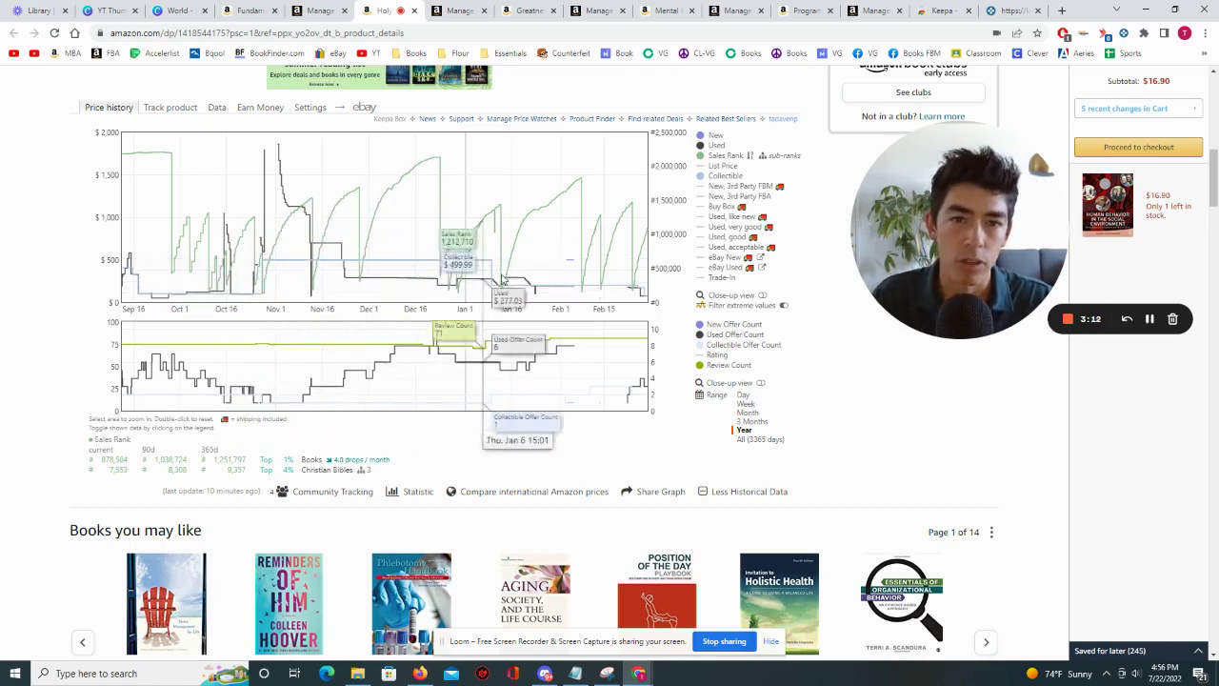
pyautogui.click(746, 431)
# Review the Holy Bible's sale order details and its purchase, fees and profit summary on page 4 of the World design.
pyautogui.hotkey('ctrl', 'Tab')
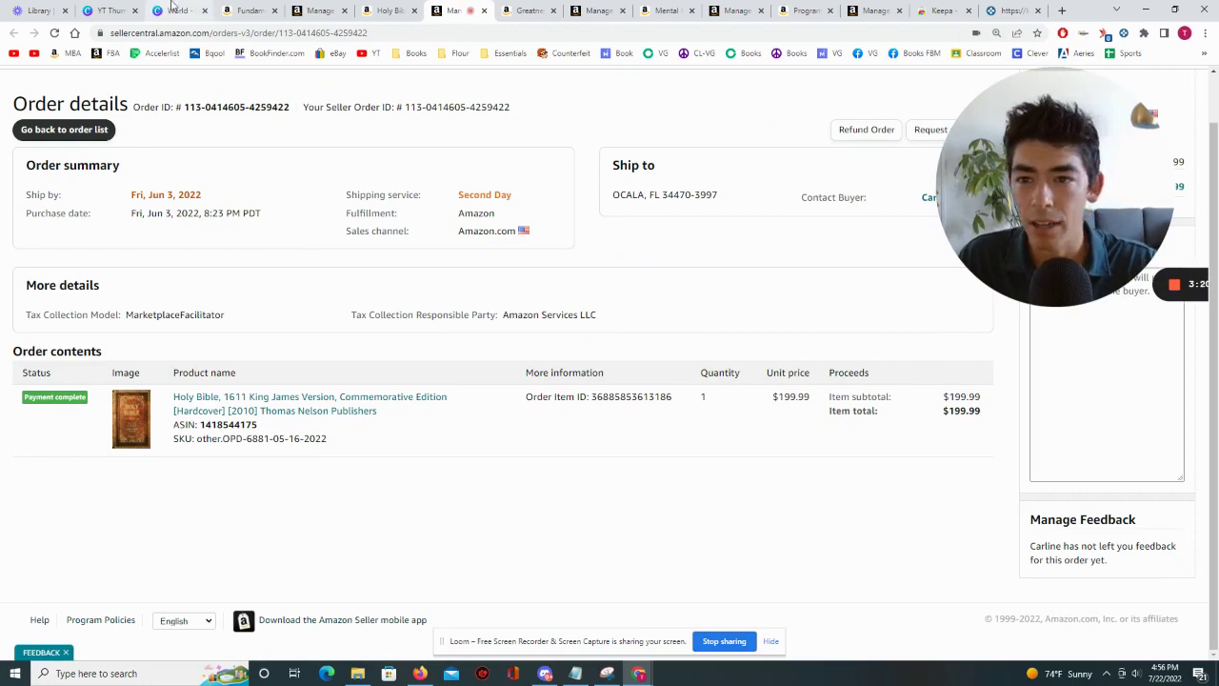
pyautogui.hotkey('ctrl', '3')
pyautogui.scroll(-1, 657, 259)
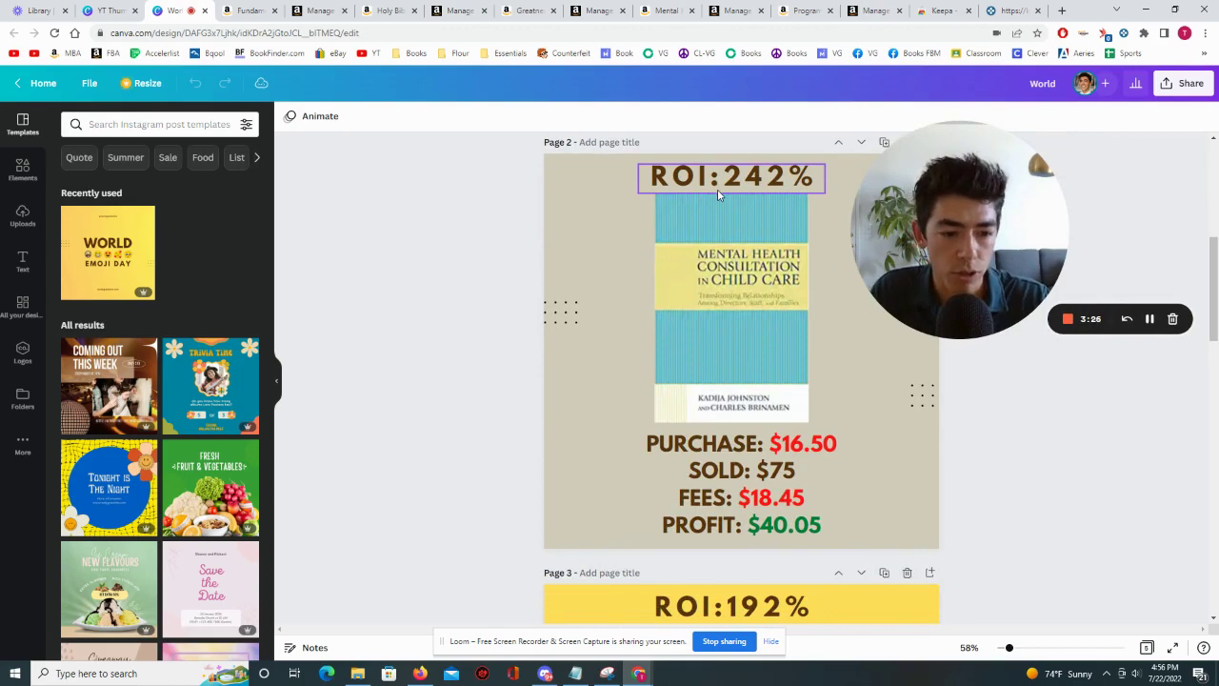
pyautogui.scroll(3, 717, 189)
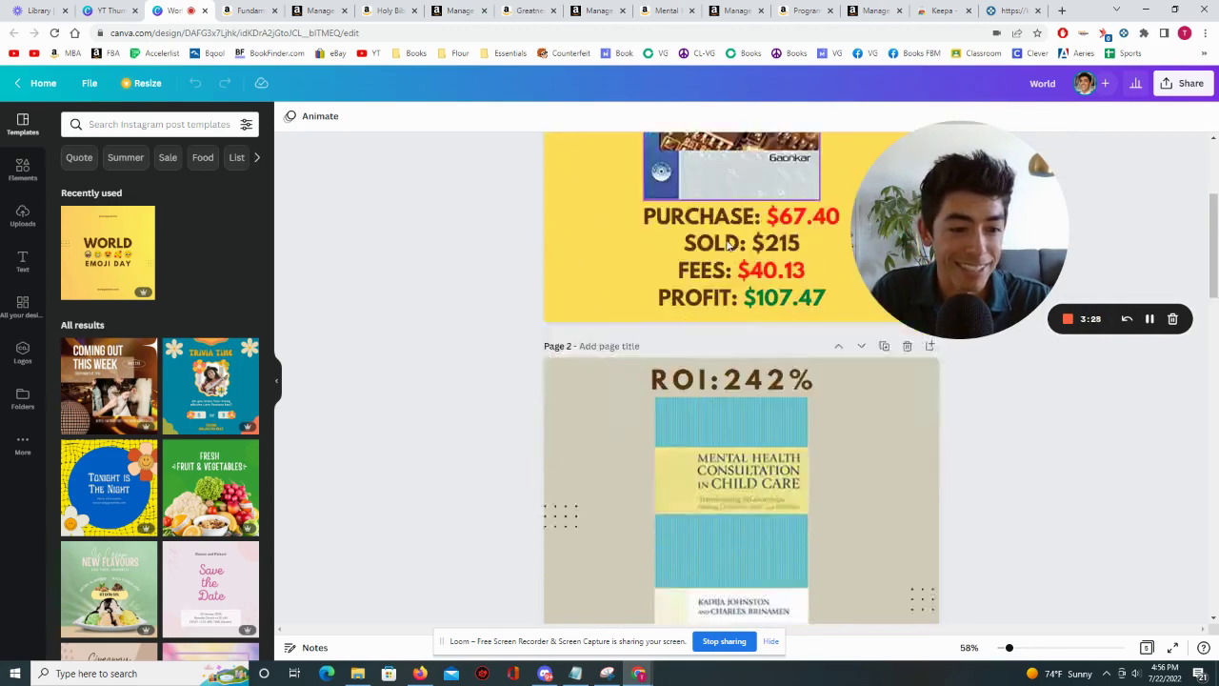
pyautogui.scroll(-10, 727, 244)
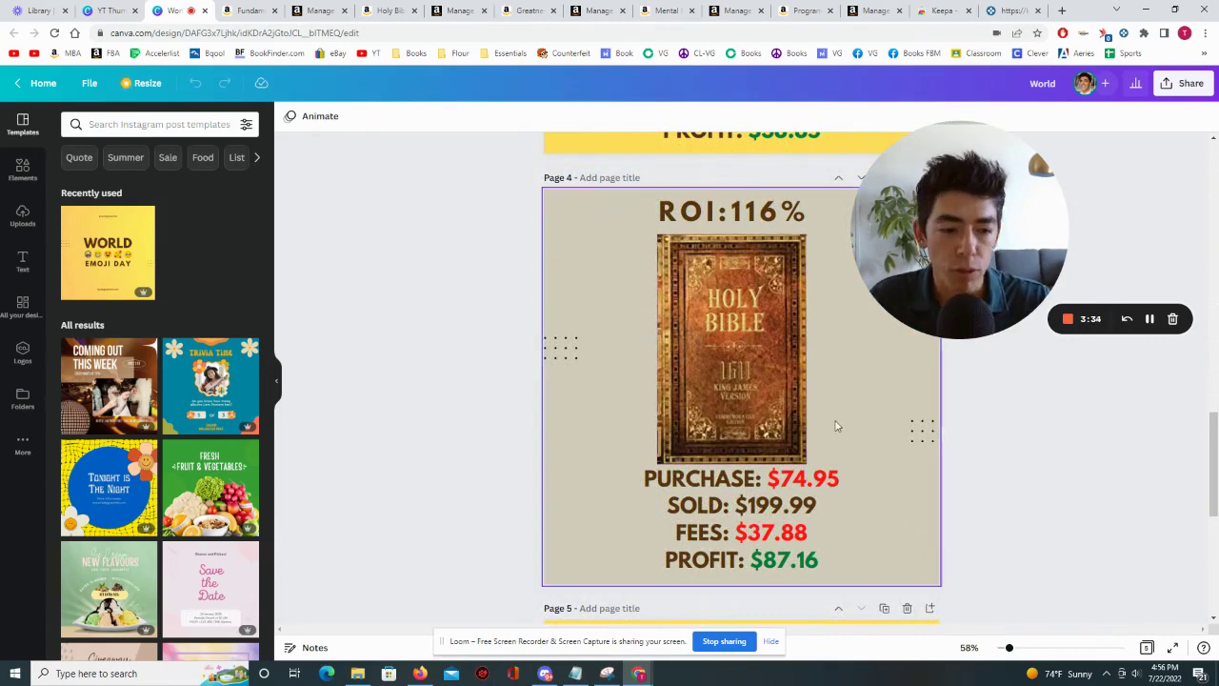
pyautogui.scroll(-1, 825, 458)
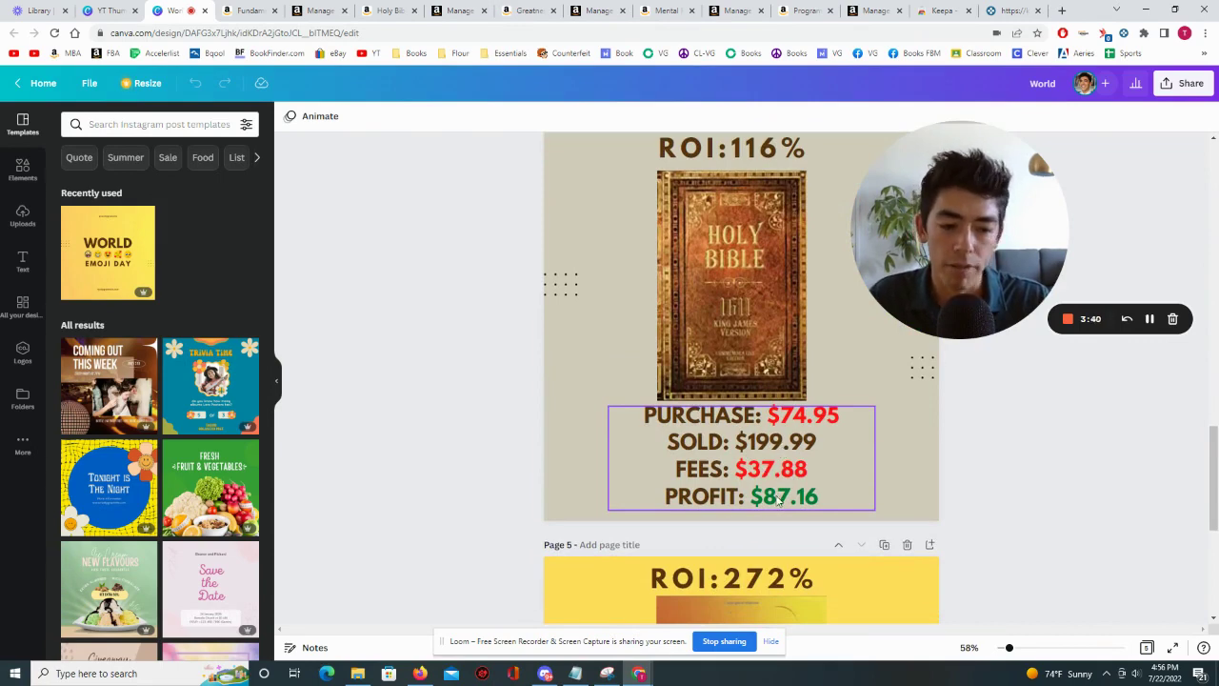
pyautogui.scroll(1, 772, 497)
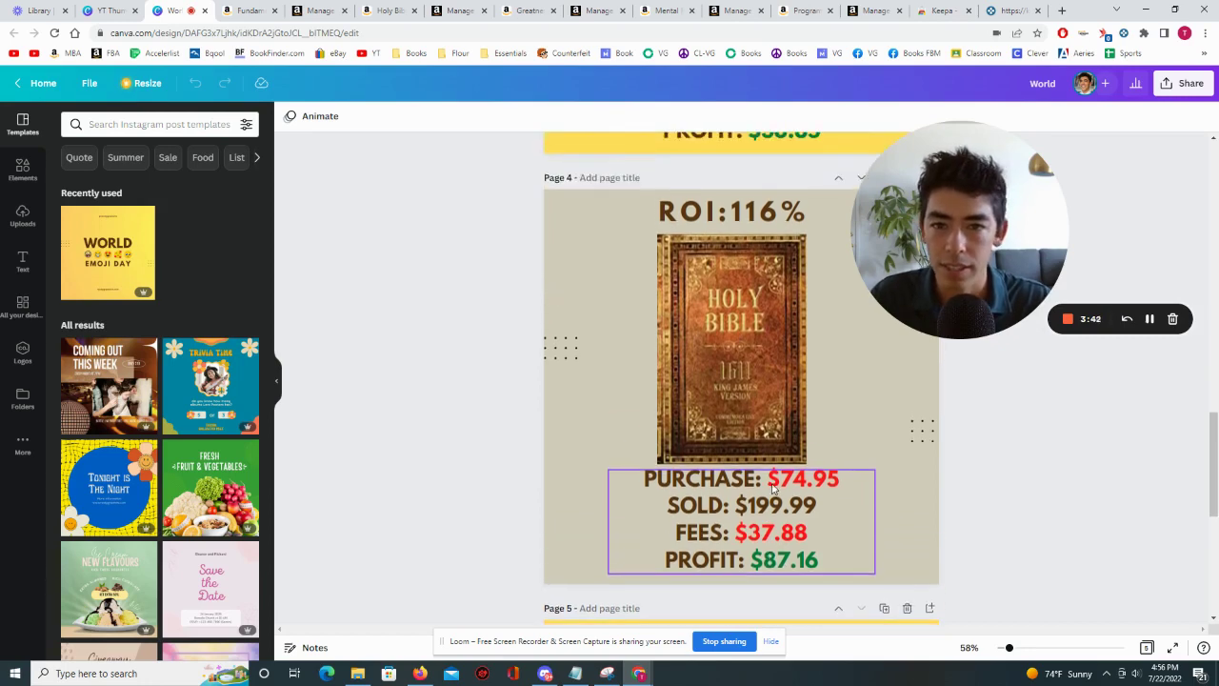
# Open the Amazon page of Greatness Is Upon You and zoom its Keepa price history in on March 9 to 11.
pyautogui.click(524, 11)
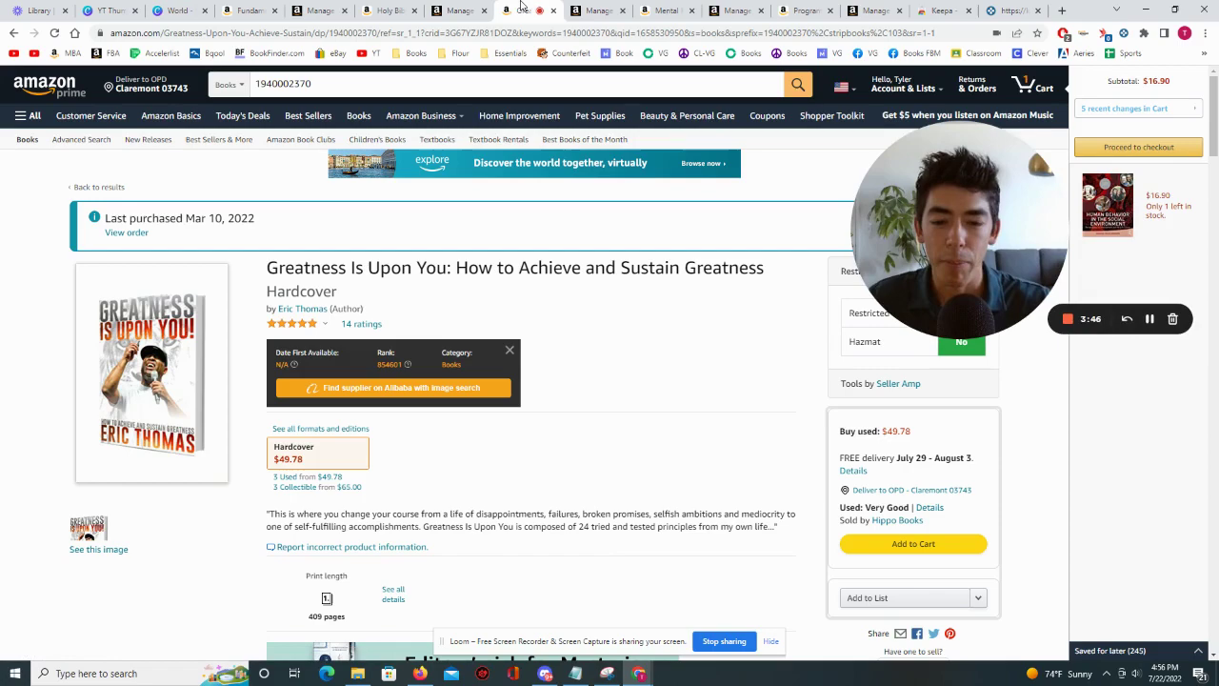
pyautogui.scroll(-10, 229, 247)
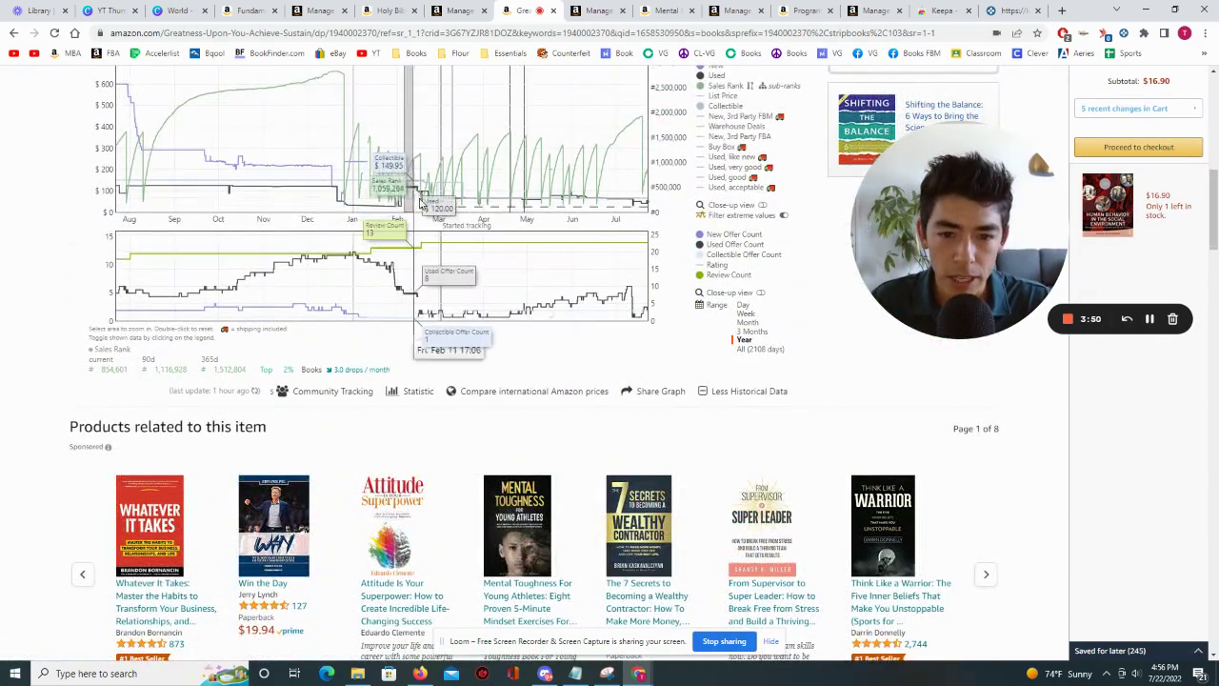
pyautogui.moveTo(404, 249); pyautogui.dragTo(454, 250)
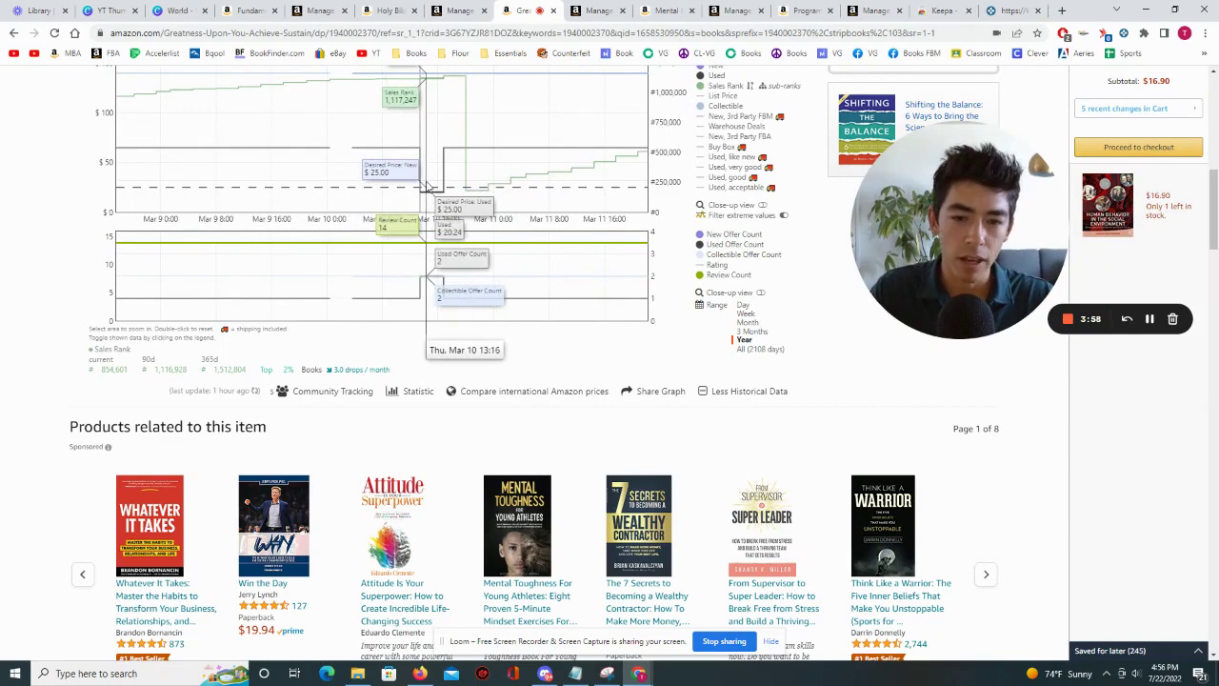
# Check the Keepa product tracking section for Greatness Is Upon You and return to its price history.
pyautogui.scroll(1, 427, 187)
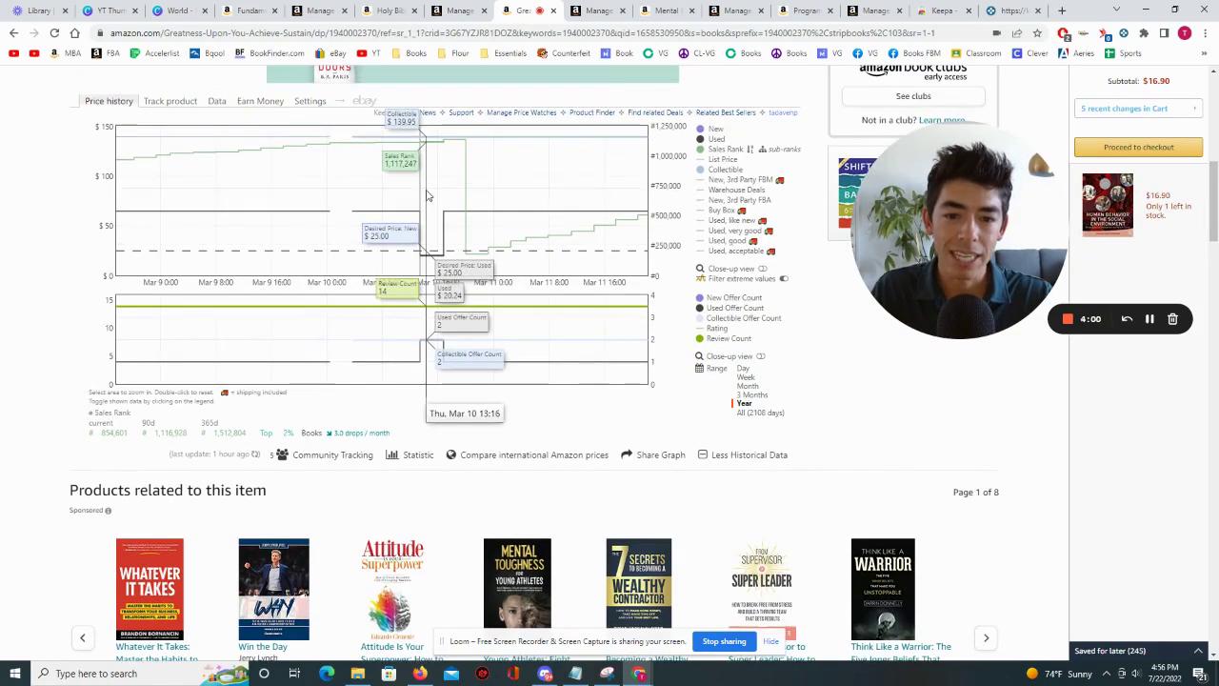
pyautogui.scroll(2, 241, 238)
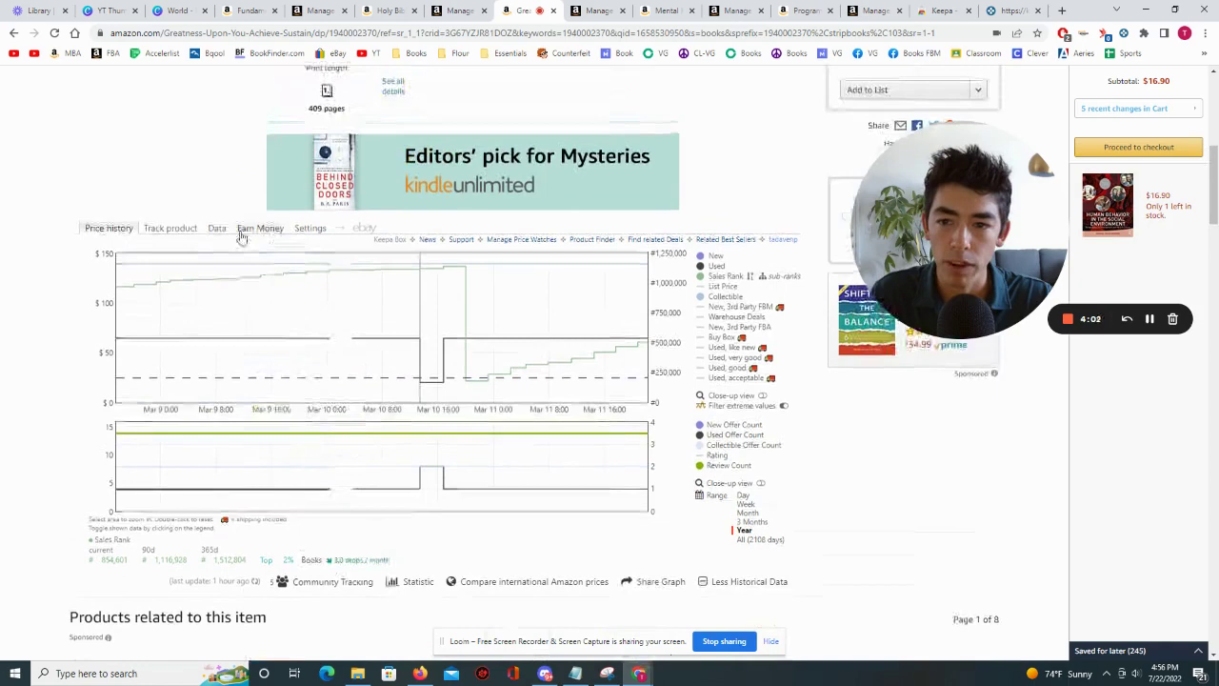
pyautogui.click(169, 228)
pyautogui.scroll(-1, 170, 228)
pyautogui.click(109, 164)
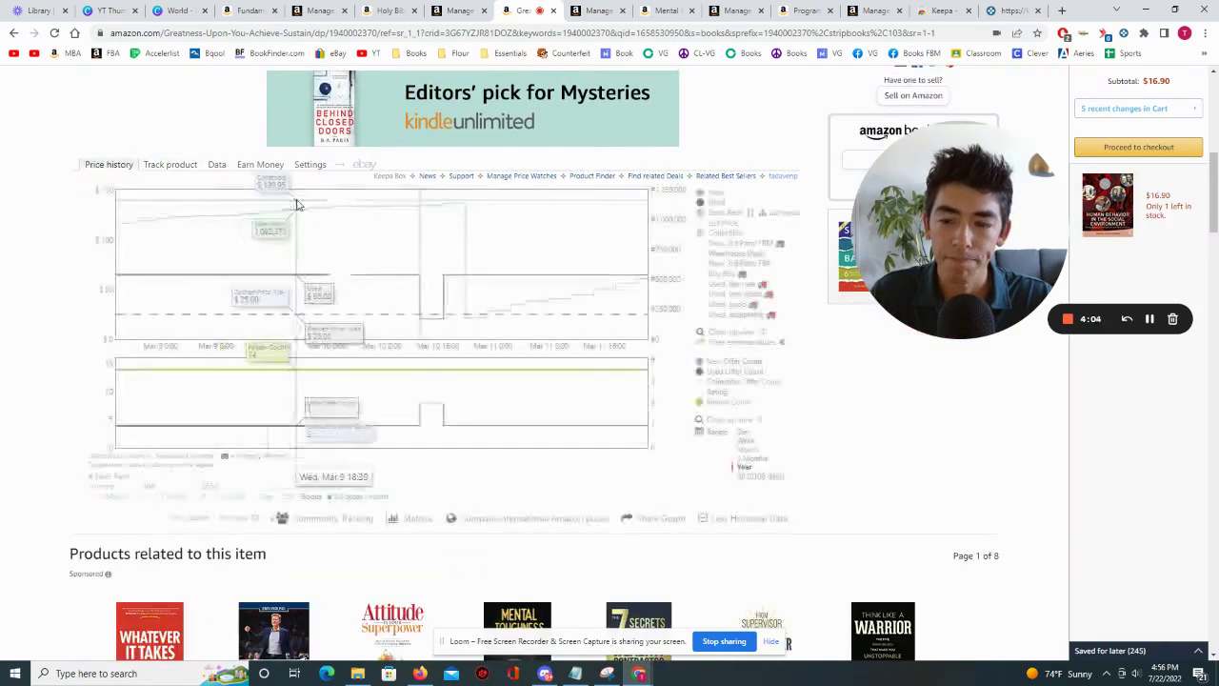
pyautogui.click(172, 167)
pyautogui.click(107, 164)
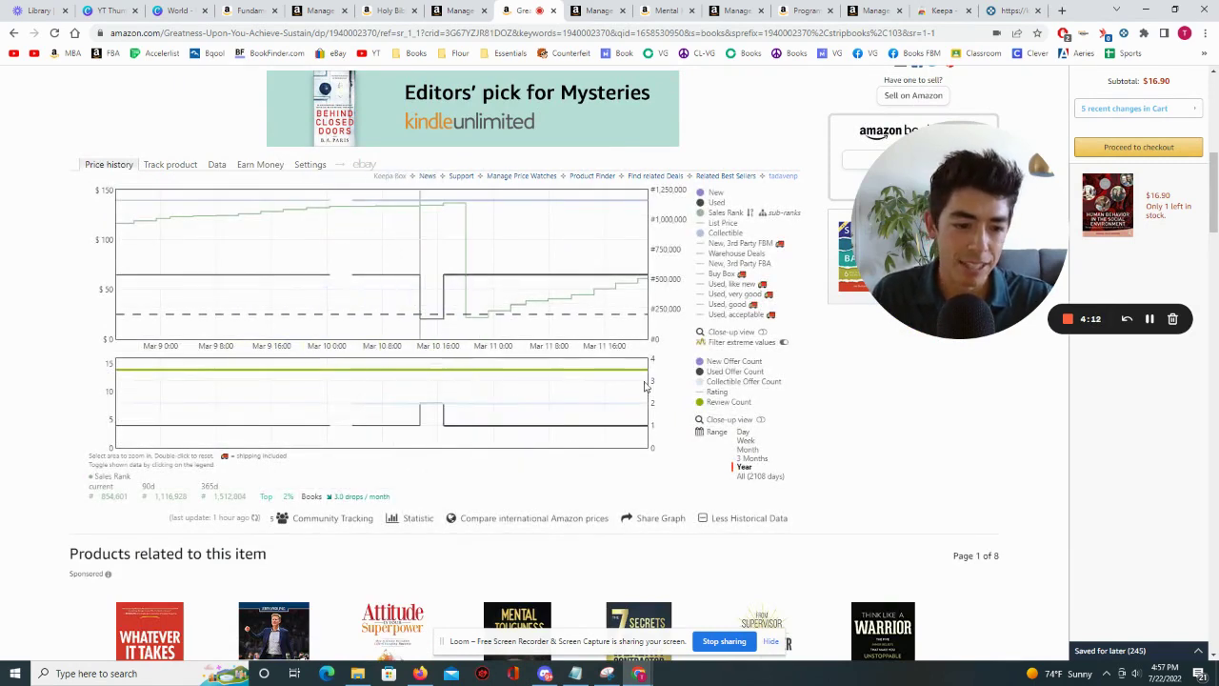
# Examine the book's Keepa price history from August to early March within the Year range, and restore the full year.
pyautogui.click(743, 467)
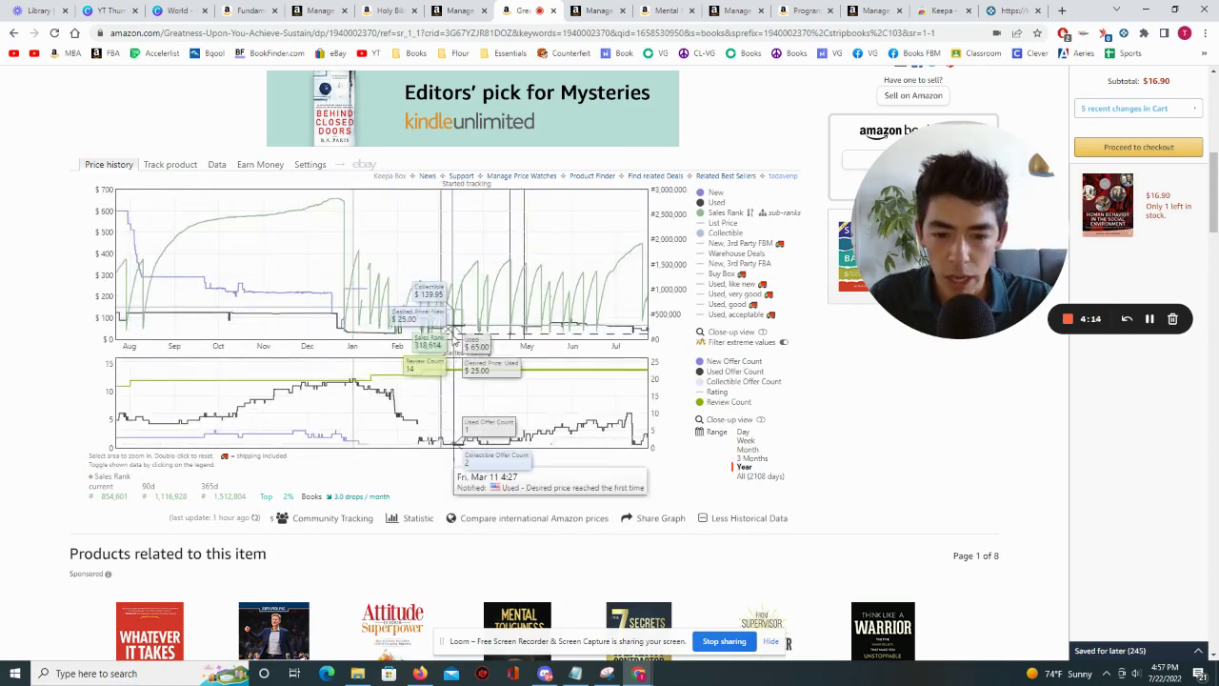
pyautogui.moveTo(440, 328); pyautogui.dragTo(159, 331)
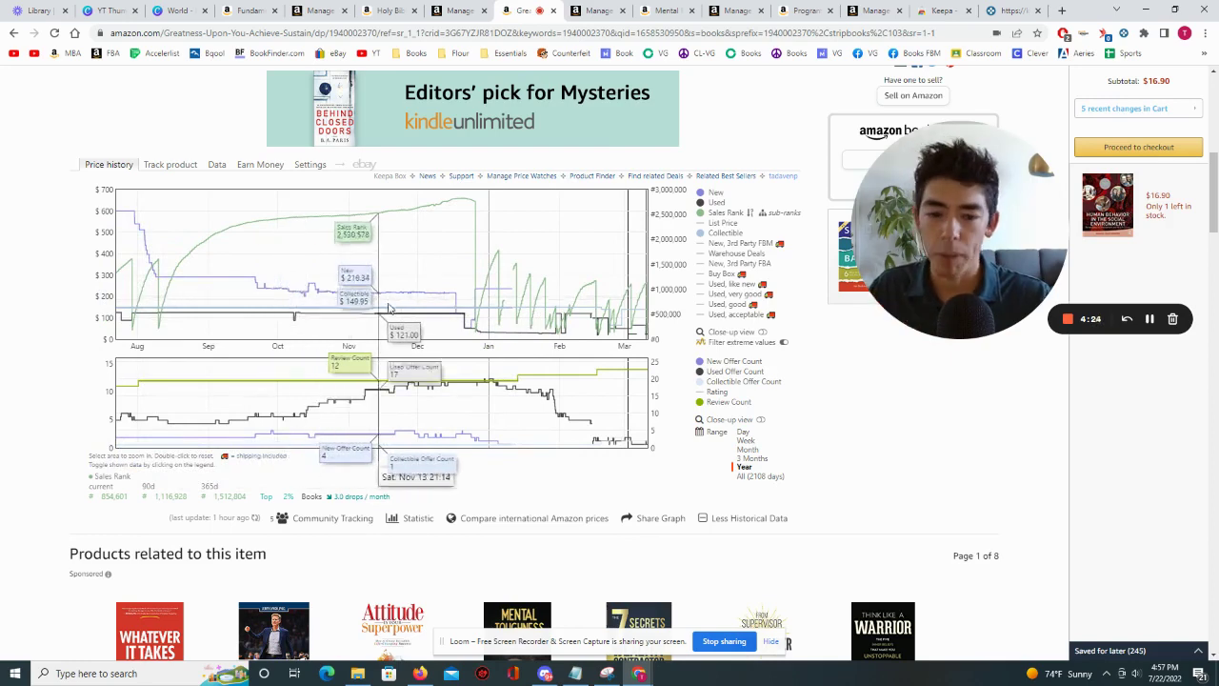
pyautogui.click(758, 466)
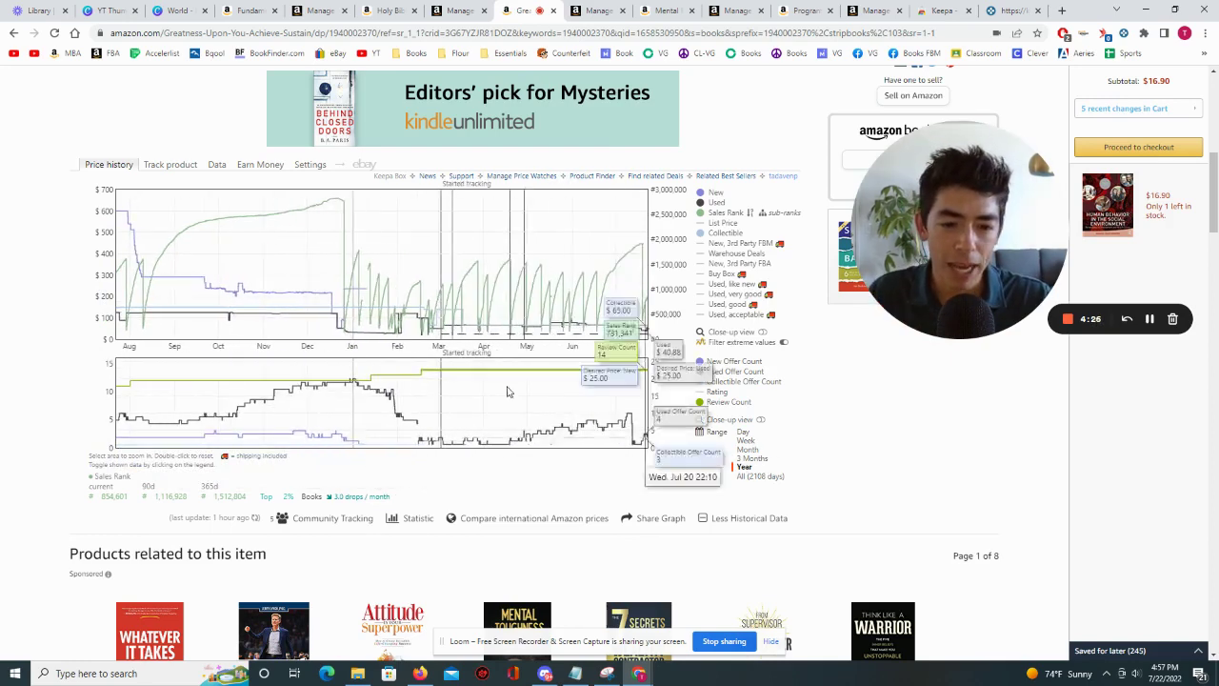
# Examine the All range of the price history from about September 2020 to November 2021, and restore the Year range.
pyautogui.click(755, 476)
pyautogui.moveTo(588, 336); pyautogui.dragTo(388, 334)
pyautogui.moveTo(612, 333); pyautogui.dragTo(385, 334)
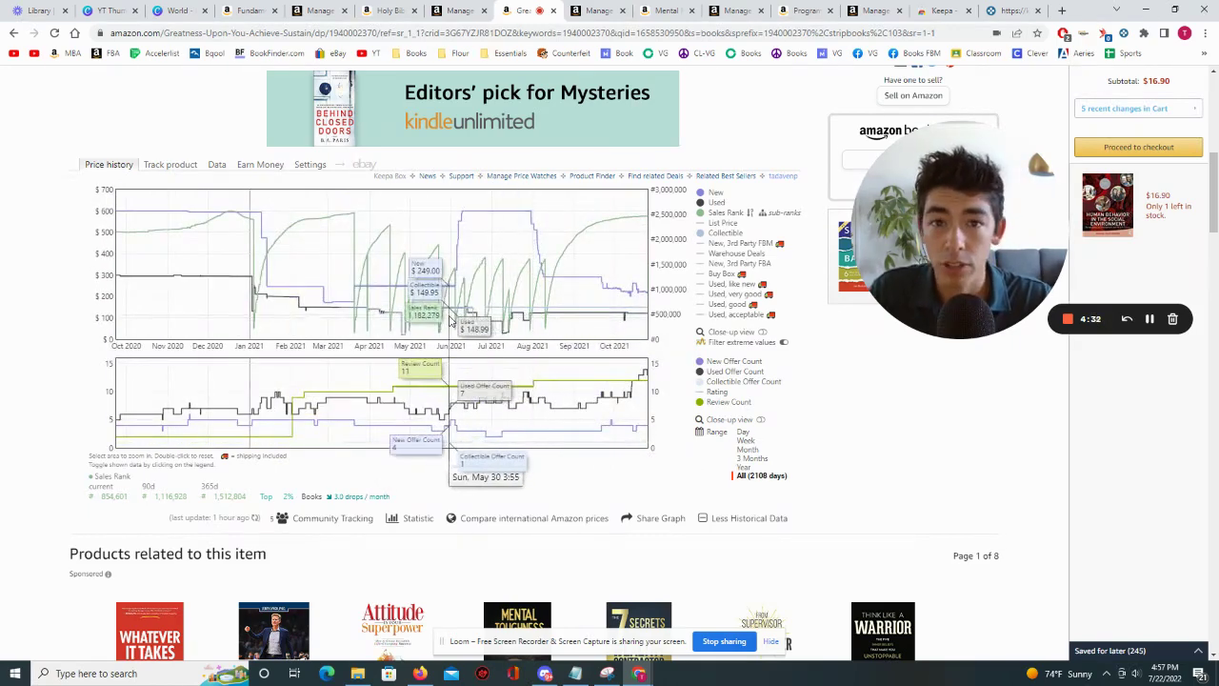
pyautogui.click(745, 468)
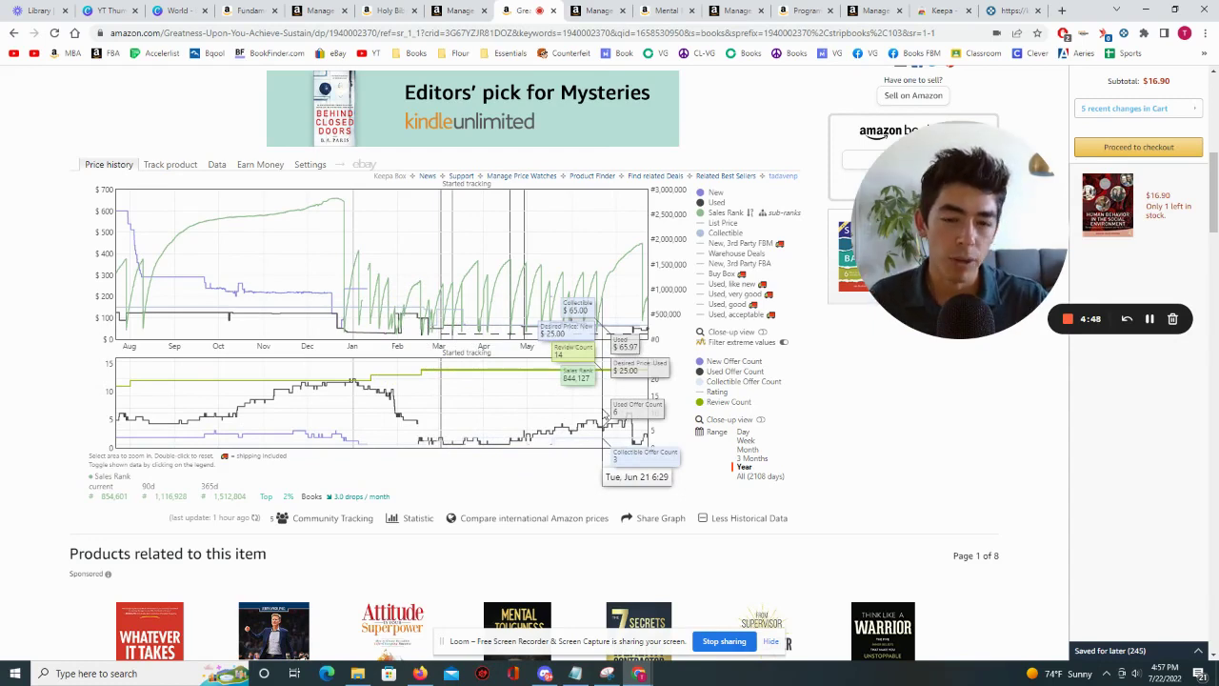
pyautogui.click(746, 476)
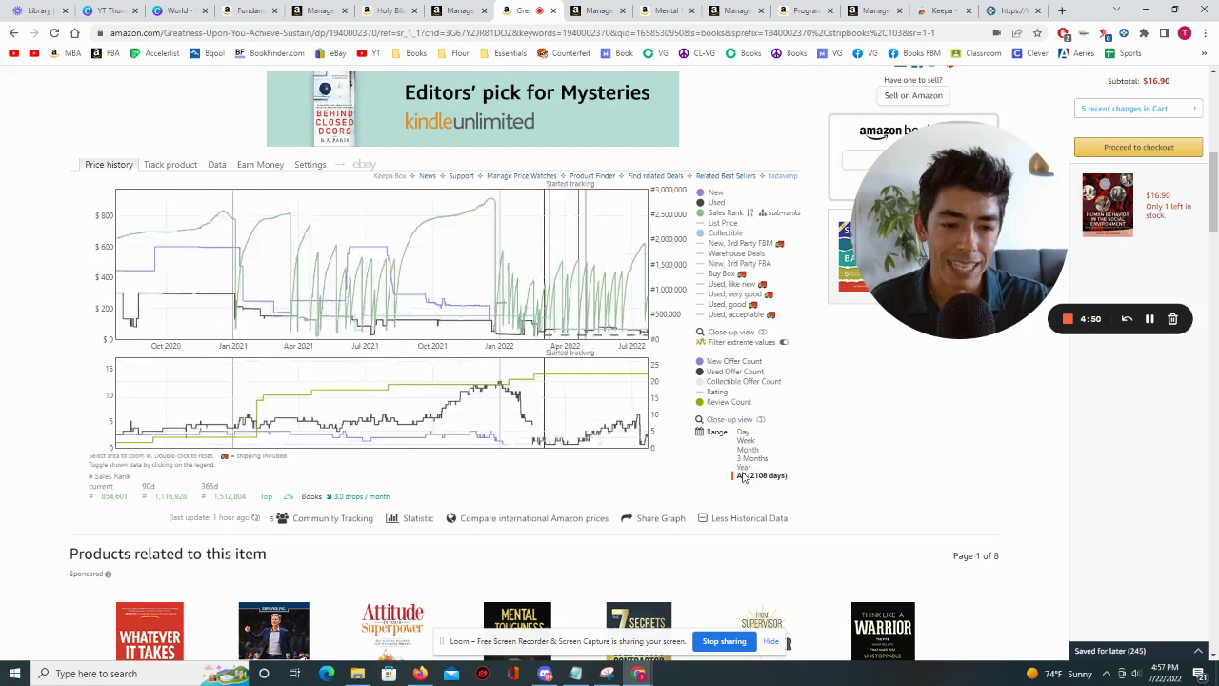
pyautogui.moveTo(523, 333); pyautogui.dragTo(474, 335)
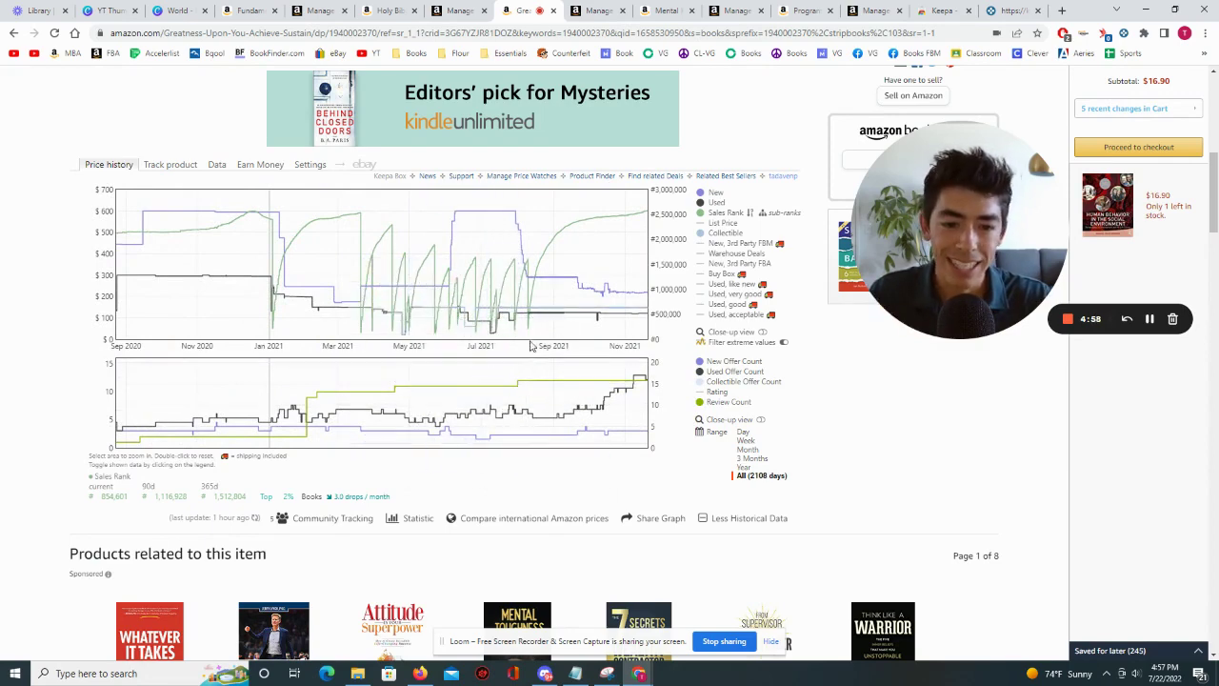
pyautogui.click(744, 466)
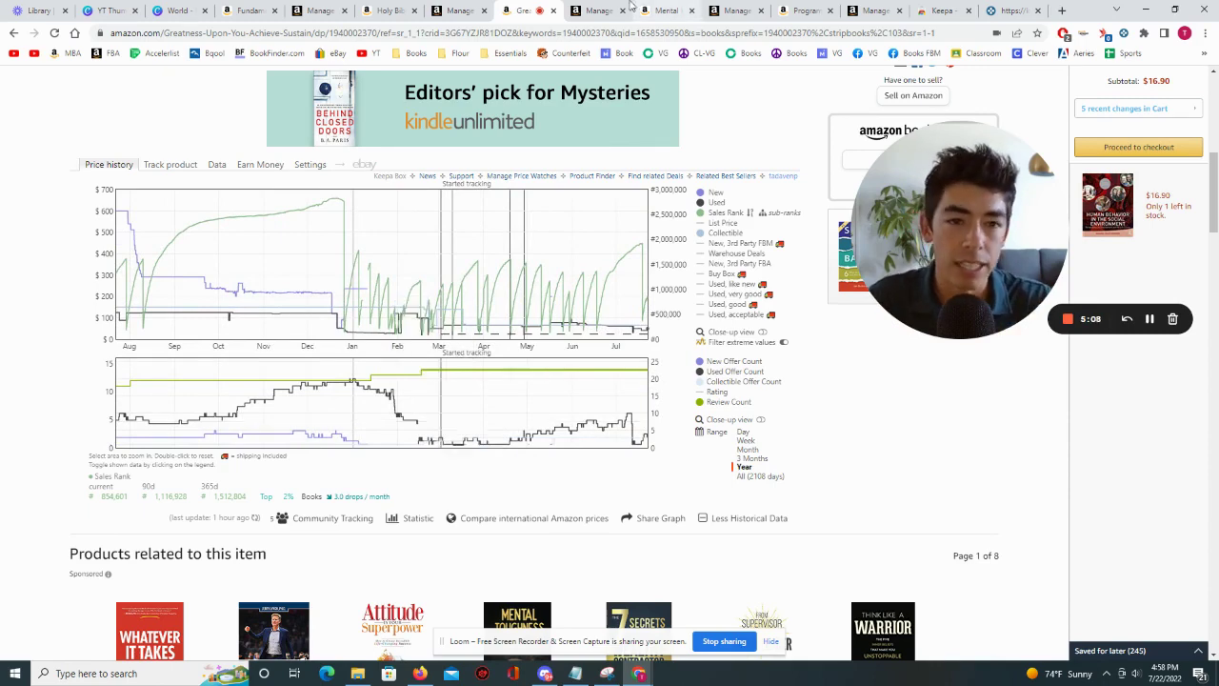
# Review the sale order details of Greatness Is Upon You and its purchase, fees and profit summary on page 3 of the World design.
pyautogui.click(596, 11)
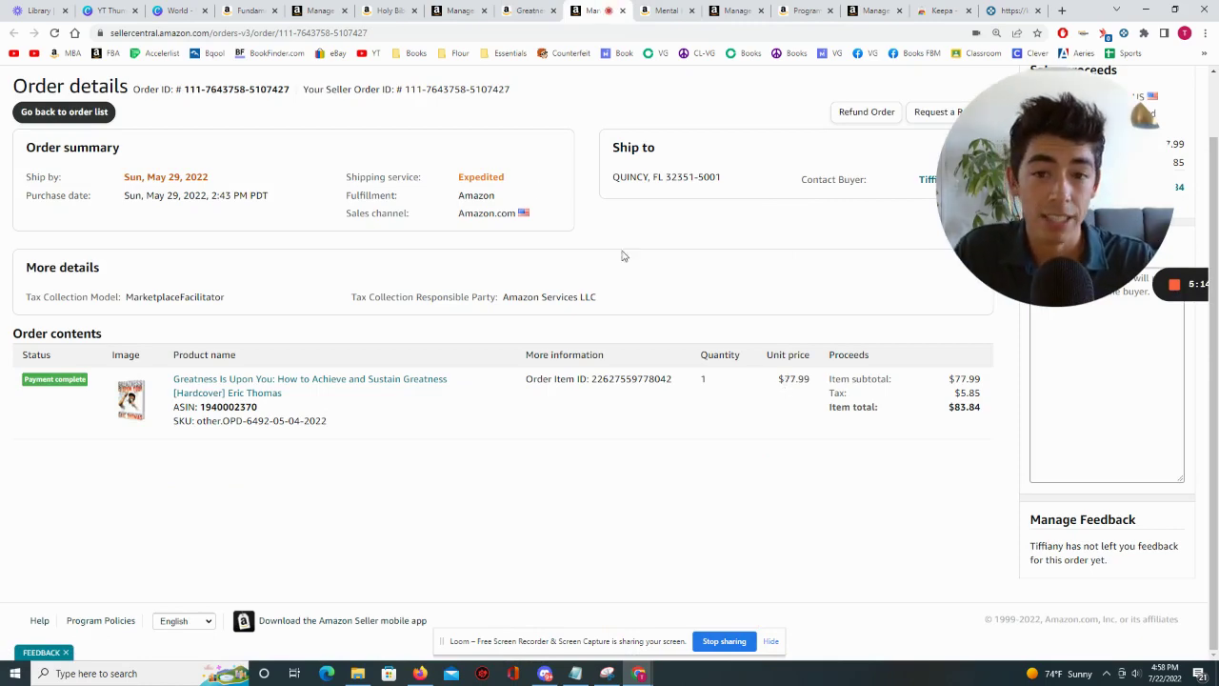
pyautogui.hotkey('ctrl', '3')
pyautogui.scroll(7, 575, 305)
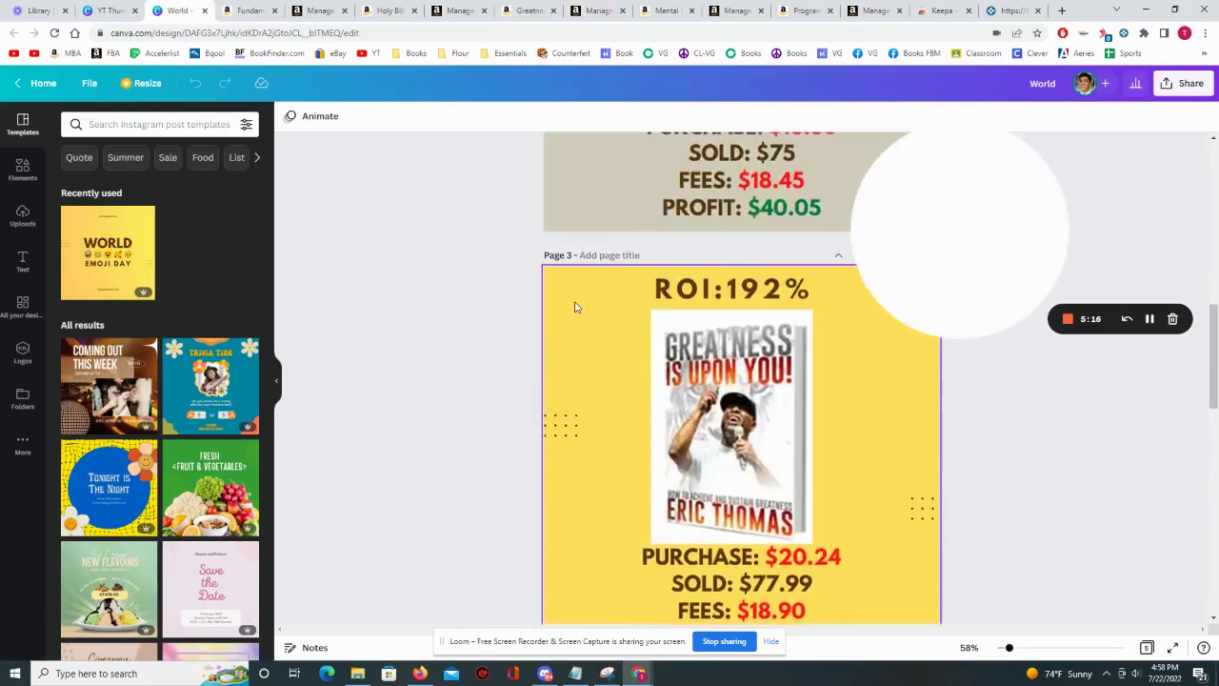
pyautogui.scroll(-2, 575, 306)
pyautogui.scroll(1, 763, 242)
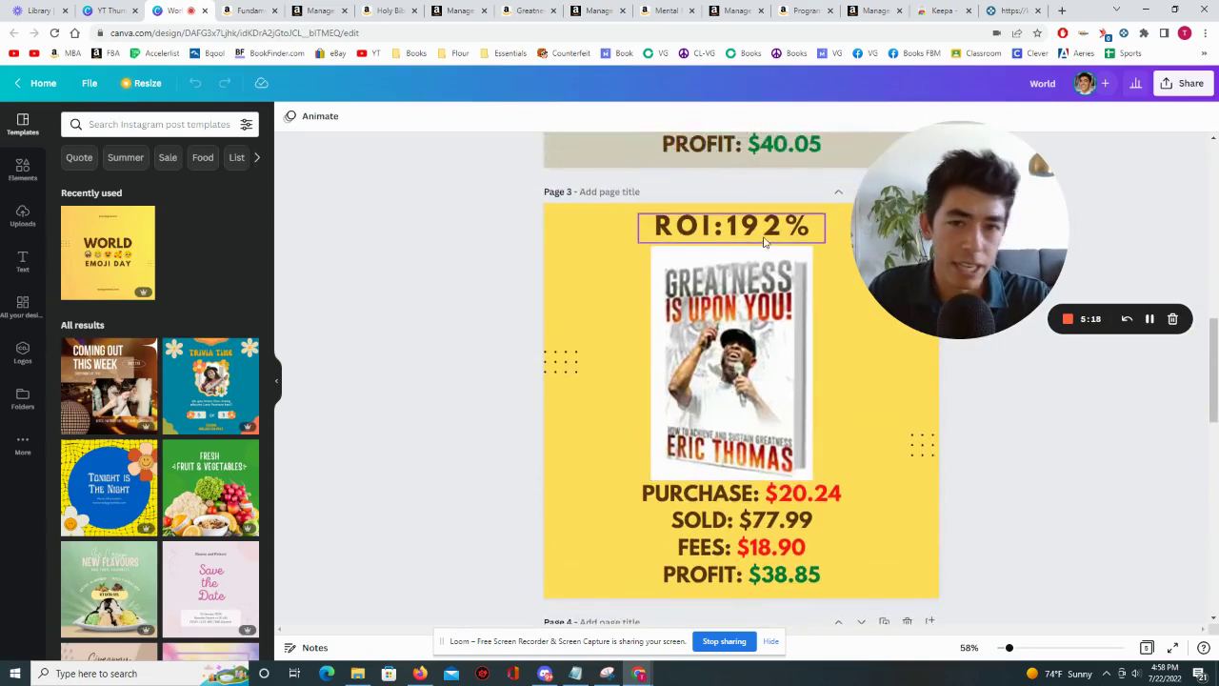
pyautogui.scroll(-1, 779, 289)
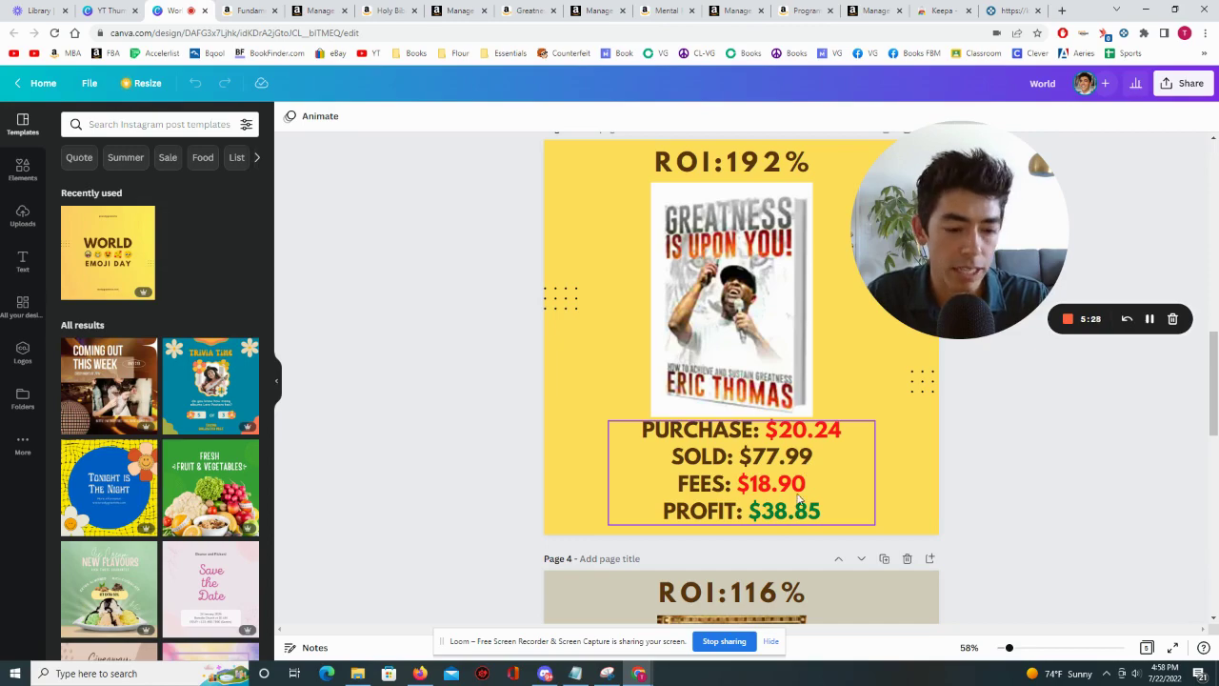
pyautogui.scroll(-1, 798, 497)
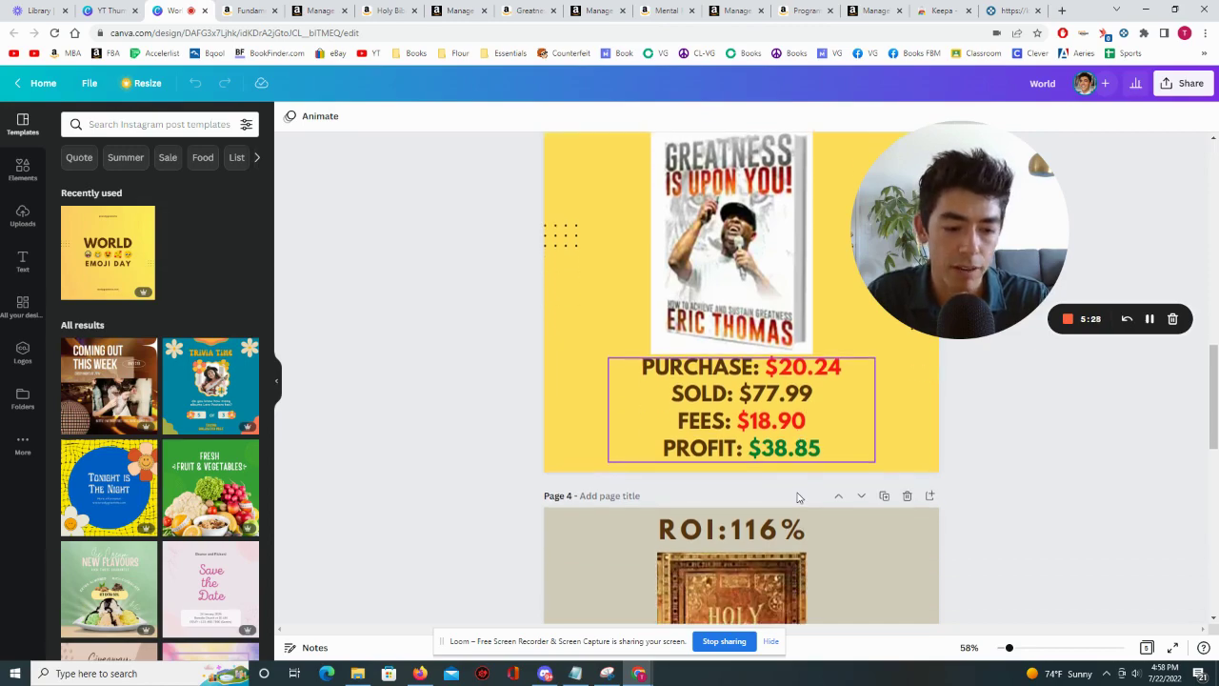
# Open the Amazon page of Mental Health Consultation in Child Care and zoom its Keepa price history in on March 14 to 23.
pyautogui.click(681, 5)
pyautogui.scroll(-3, 587, 182)
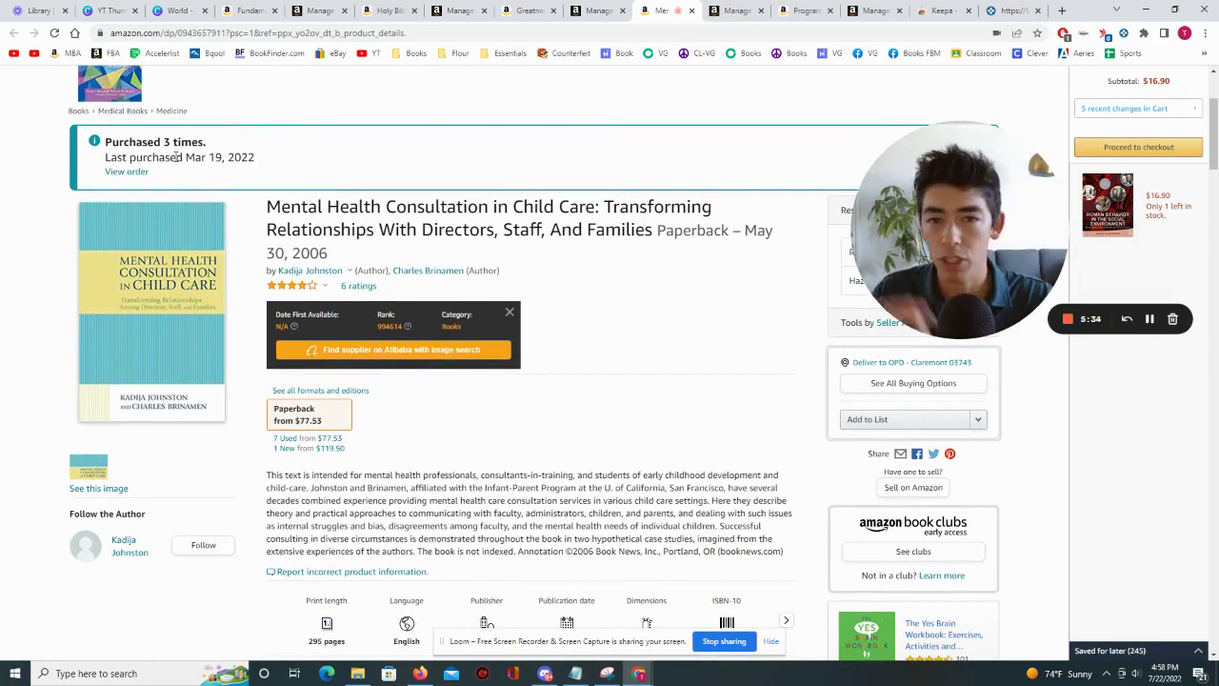
pyautogui.scroll(-10, 217, 185)
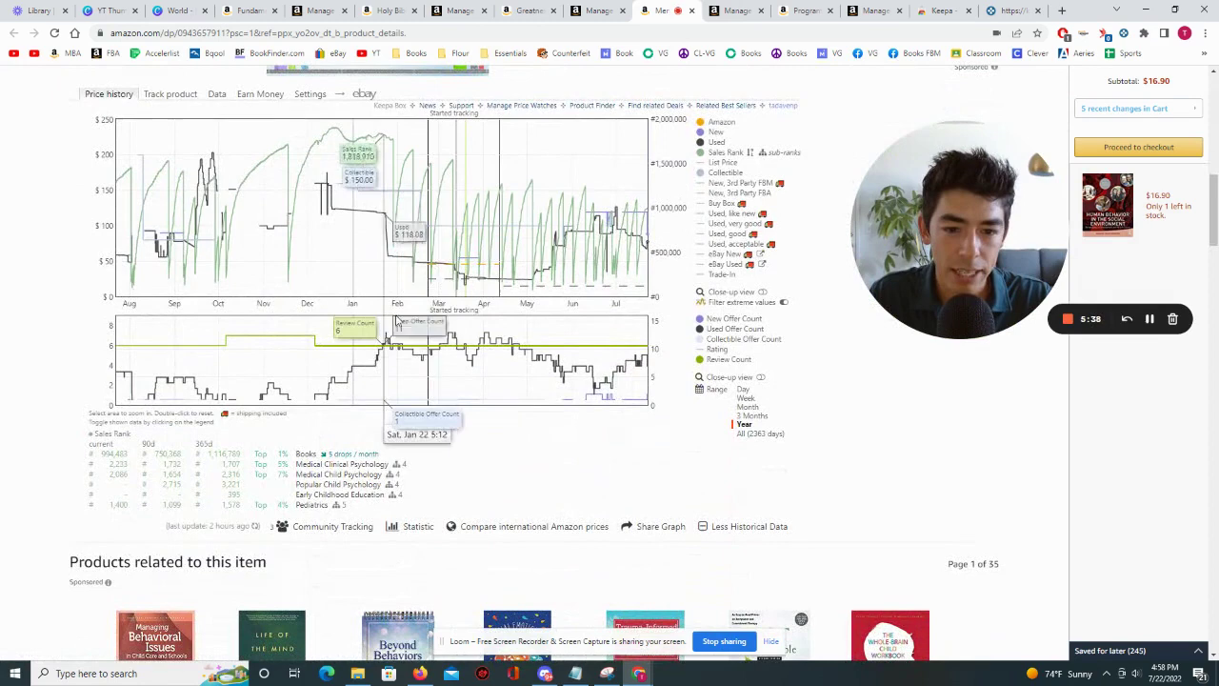
pyautogui.moveTo(433, 286); pyautogui.dragTo(489, 294)
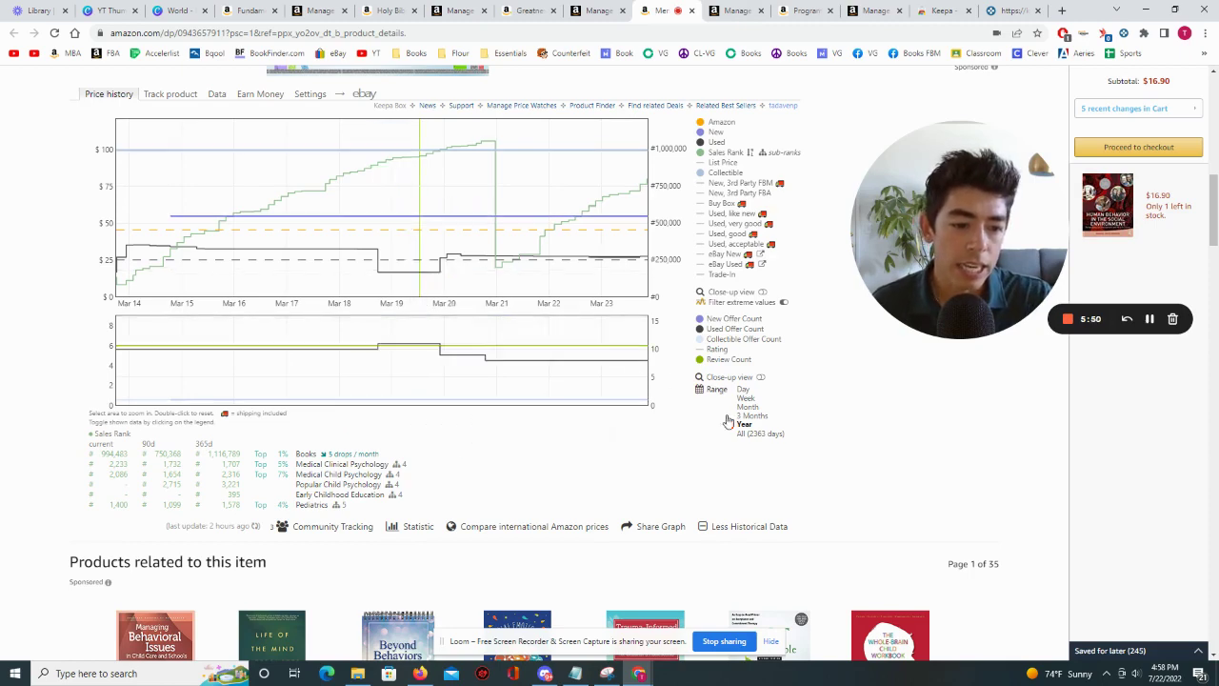
# Examine the child care book's price history from August to March, and switch the chart to the 3 Months range.
pyautogui.doubleClick(411, 276)
pyautogui.moveTo(473, 276); pyautogui.dragTo(119, 276)
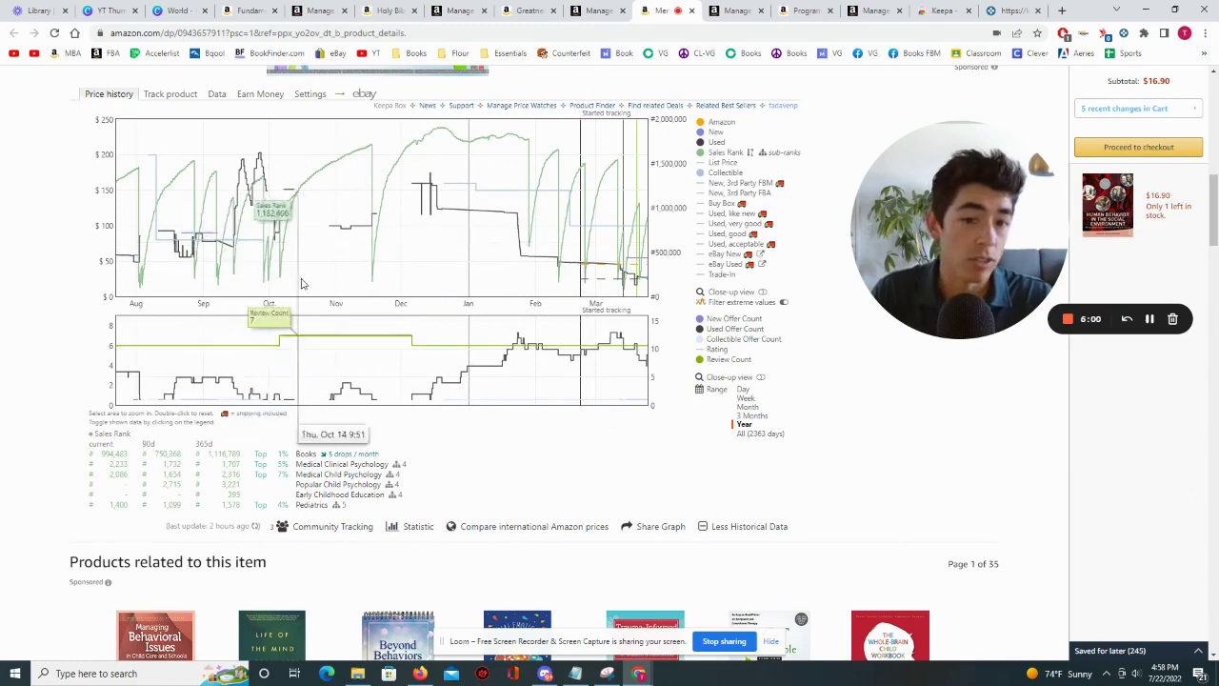
pyautogui.click(758, 418)
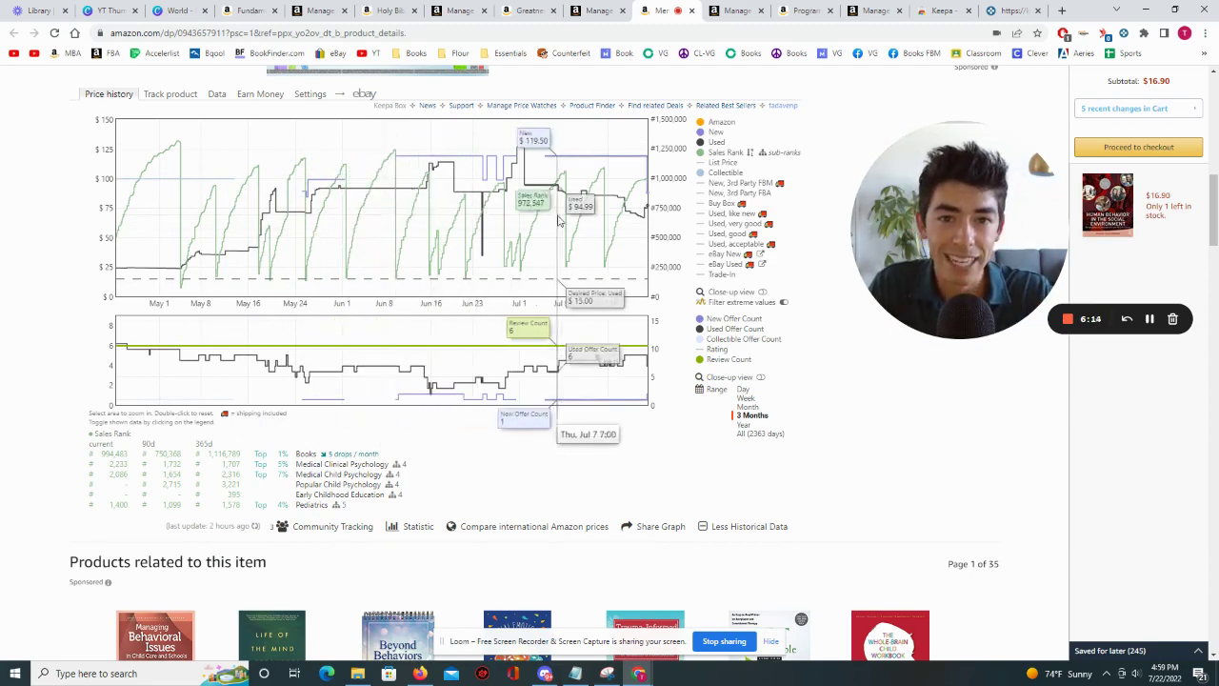
# Review the sale order details of Mental Health Consultation in Child Care and its profit summary on page 2 of the World design.
pyautogui.click(598, 11)
pyautogui.click(730, 10)
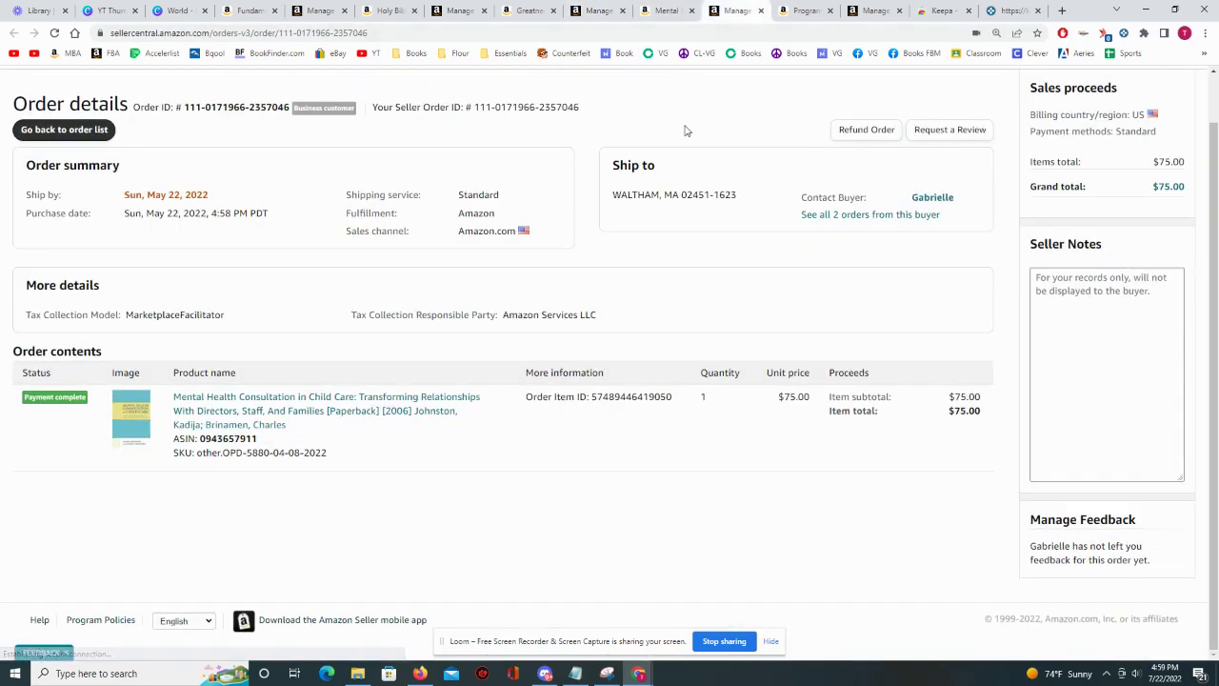
pyautogui.moveTo(154, 195); pyautogui.dragTo(188, 194)
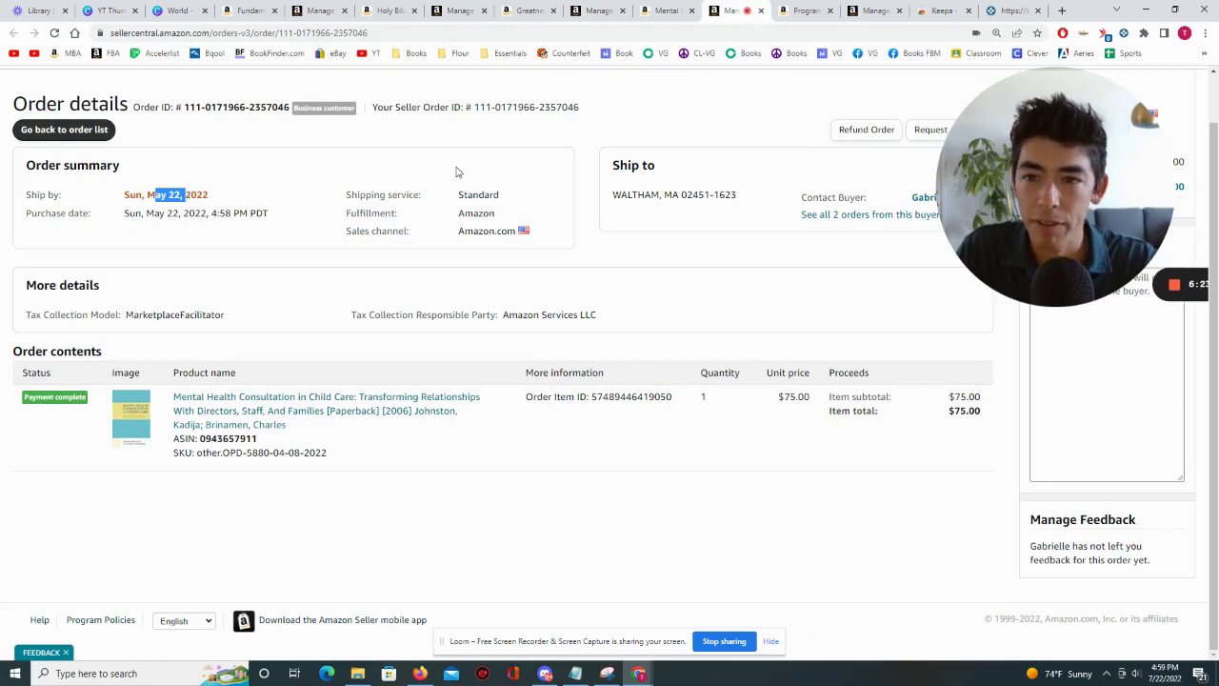
pyautogui.click(176, 11)
pyautogui.scroll(-7, 563, 258)
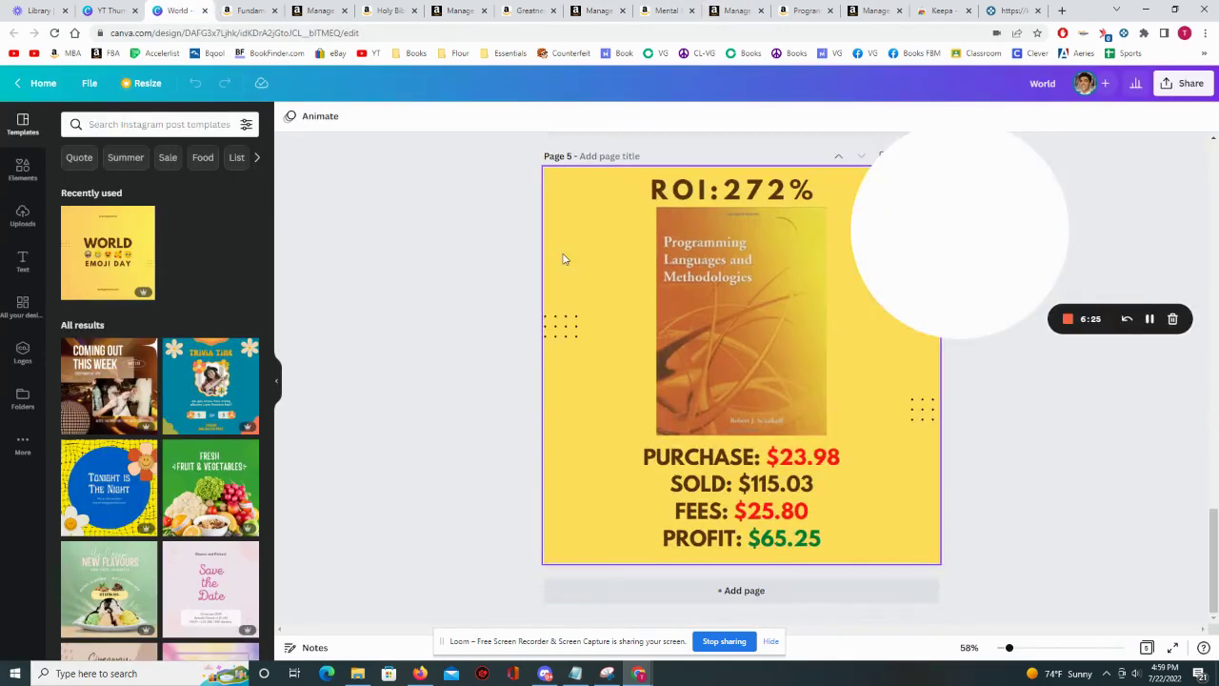
pyautogui.scroll(15, 571, 266)
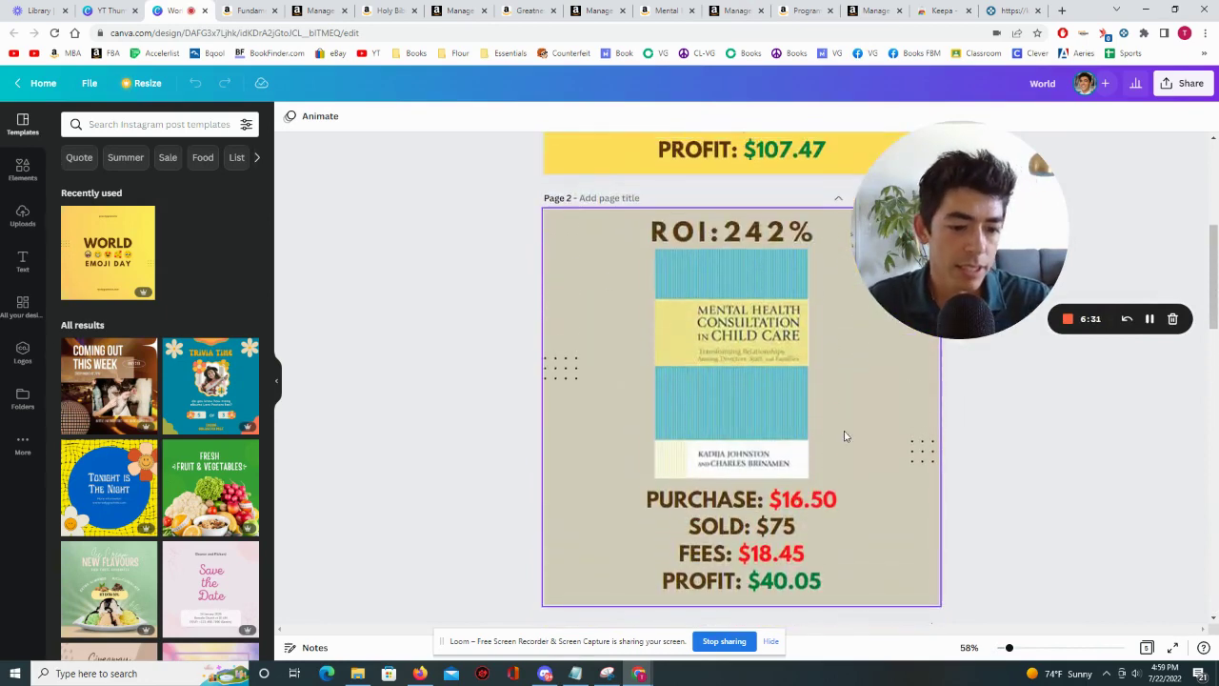
pyautogui.scroll(-1, 790, 505)
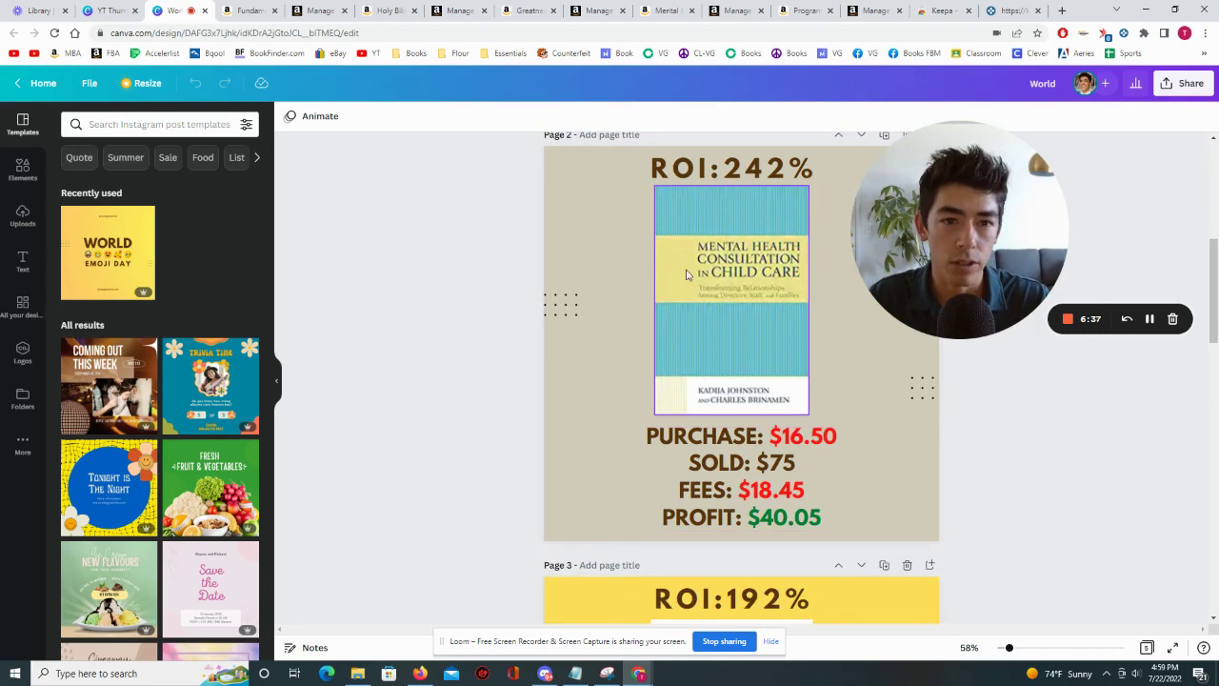
# Examine the Keepa price history of Programming Languages And Methodologies around early March and from August to March, and restore the Year range.
pyautogui.click(805, 10)
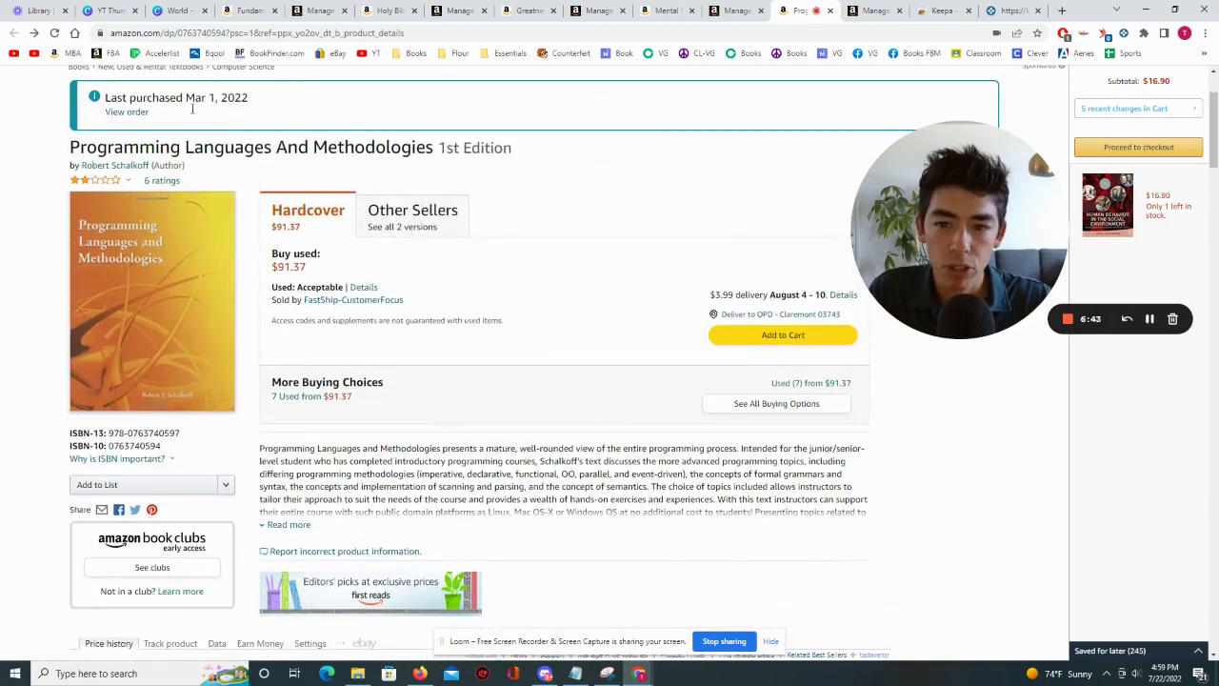
pyautogui.scroll(-5, 476, 222)
pyautogui.moveTo(471, 357); pyautogui.dragTo(520, 361)
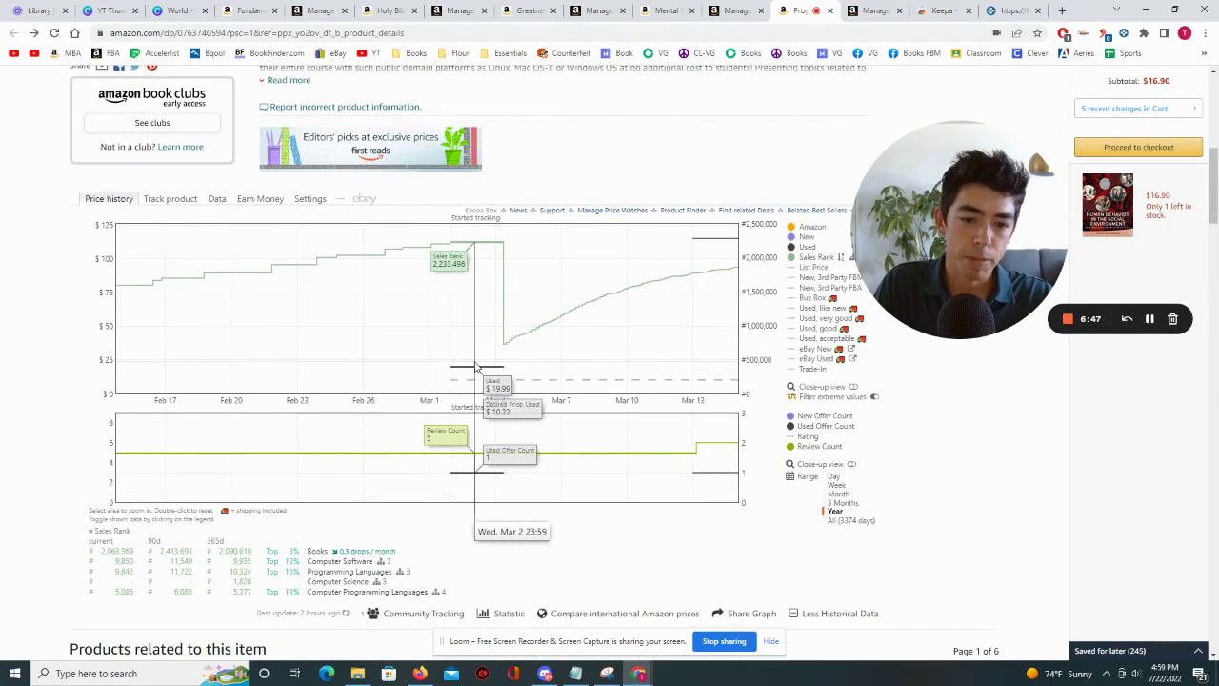
pyautogui.click(835, 511)
pyautogui.moveTo(512, 372); pyautogui.dragTo(117, 362)
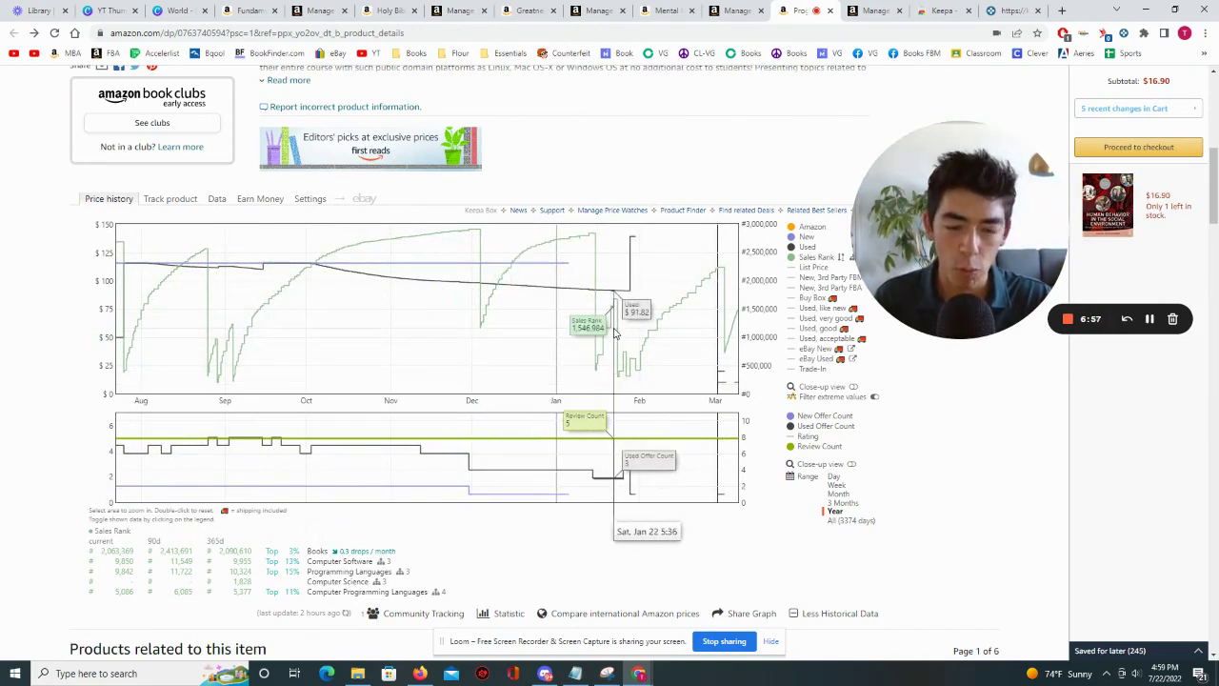
pyautogui.click(842, 517)
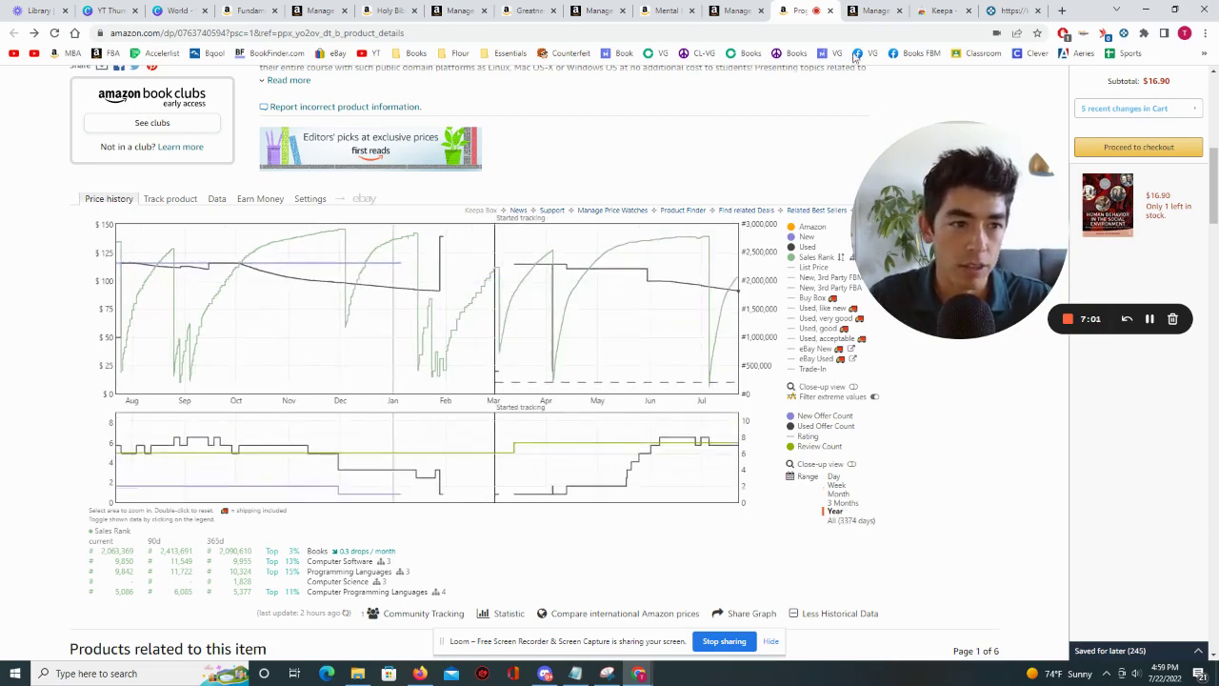
# Review the sale order of Programming Languages And Methodologies and its profit summary on page 5 of the World design, and return to its Amazon page.
pyautogui.hotkey('ctrl', 'Tab')
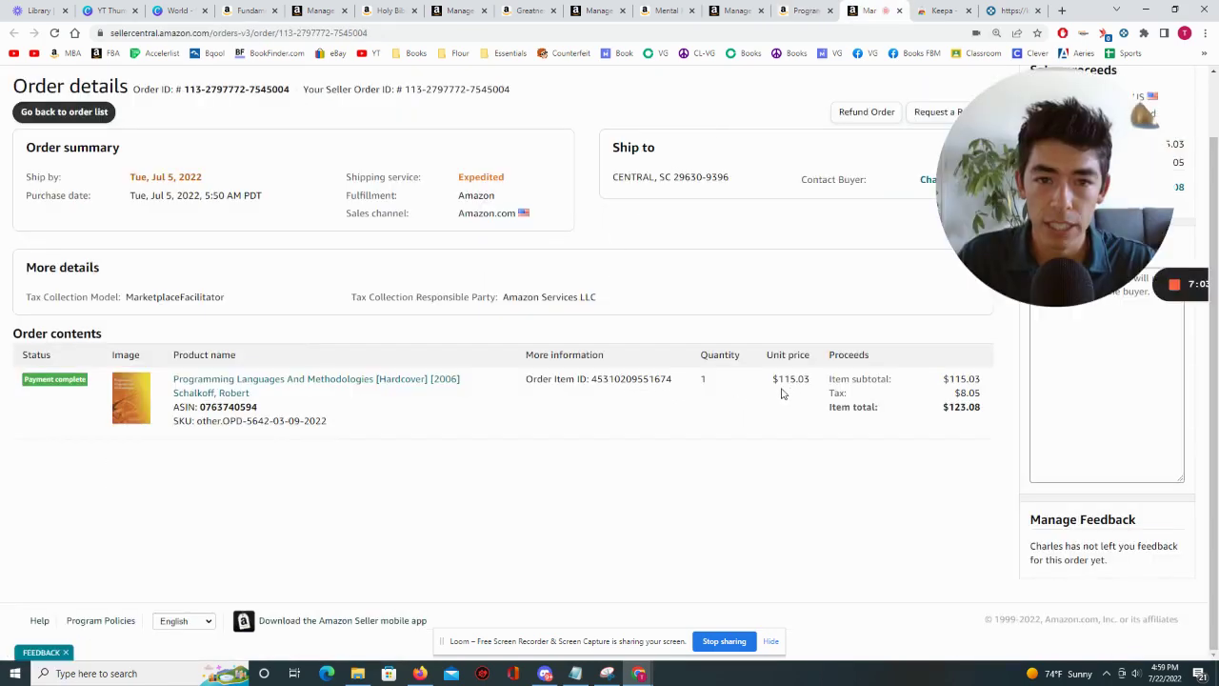
pyautogui.hotkey('ctrl', '3')
pyautogui.scroll(-9, 510, 266)
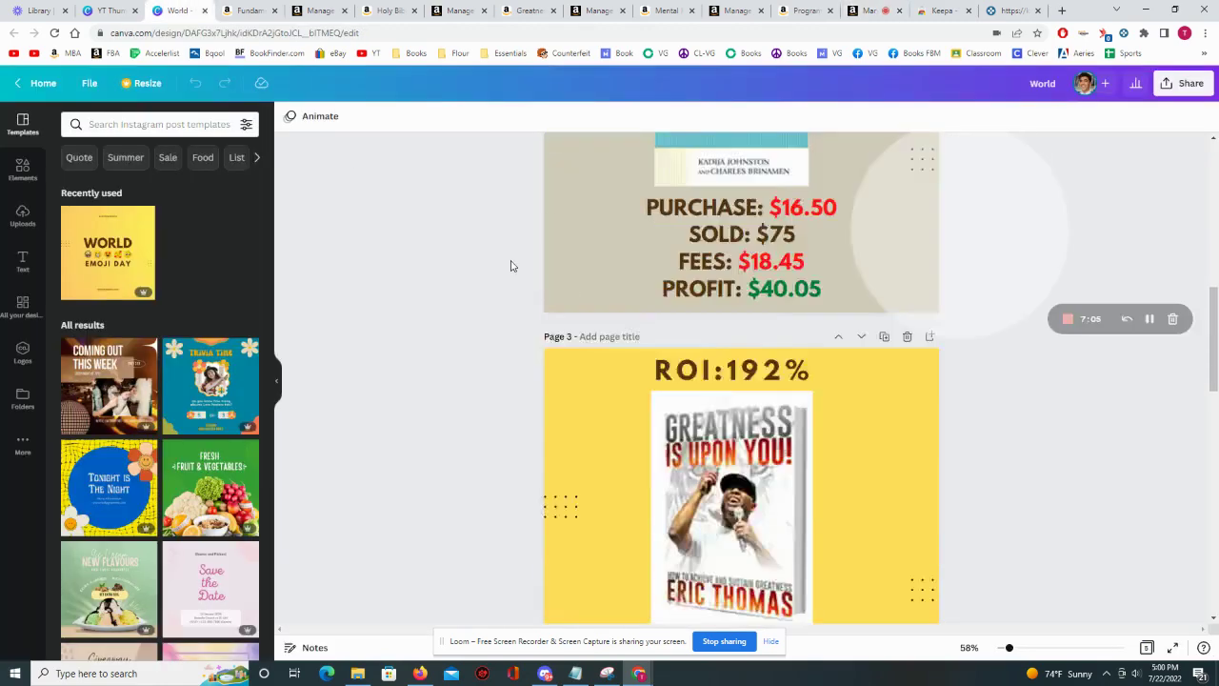
pyautogui.scroll(-6, 510, 266)
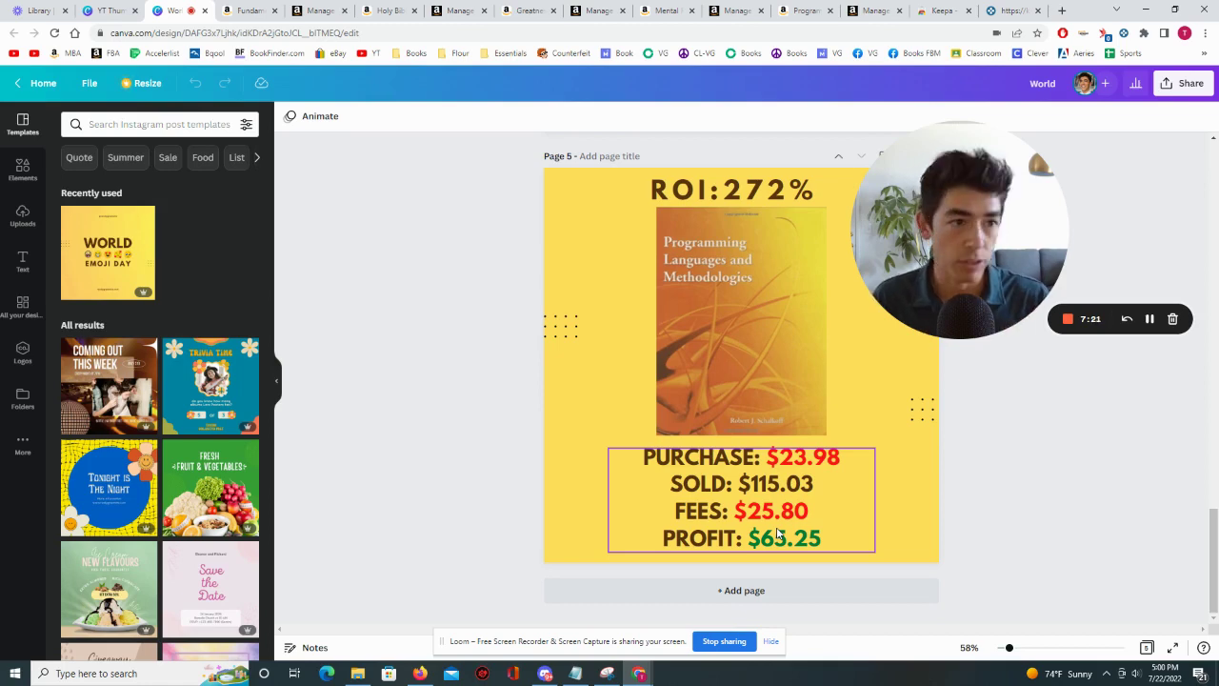
pyautogui.click(803, 11)
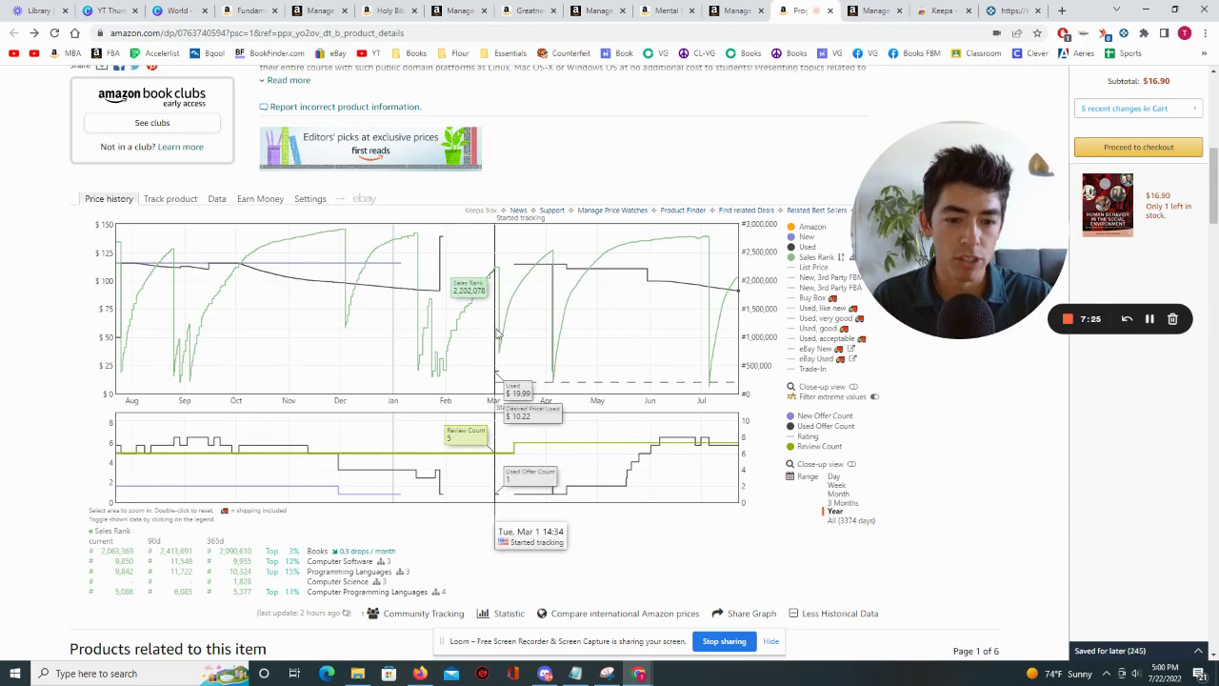
# Review the used book deals on Keepa's Deals page, and return to the Amazon page of Programming Languages And Methodologies.
pyautogui.click(1000, 10)
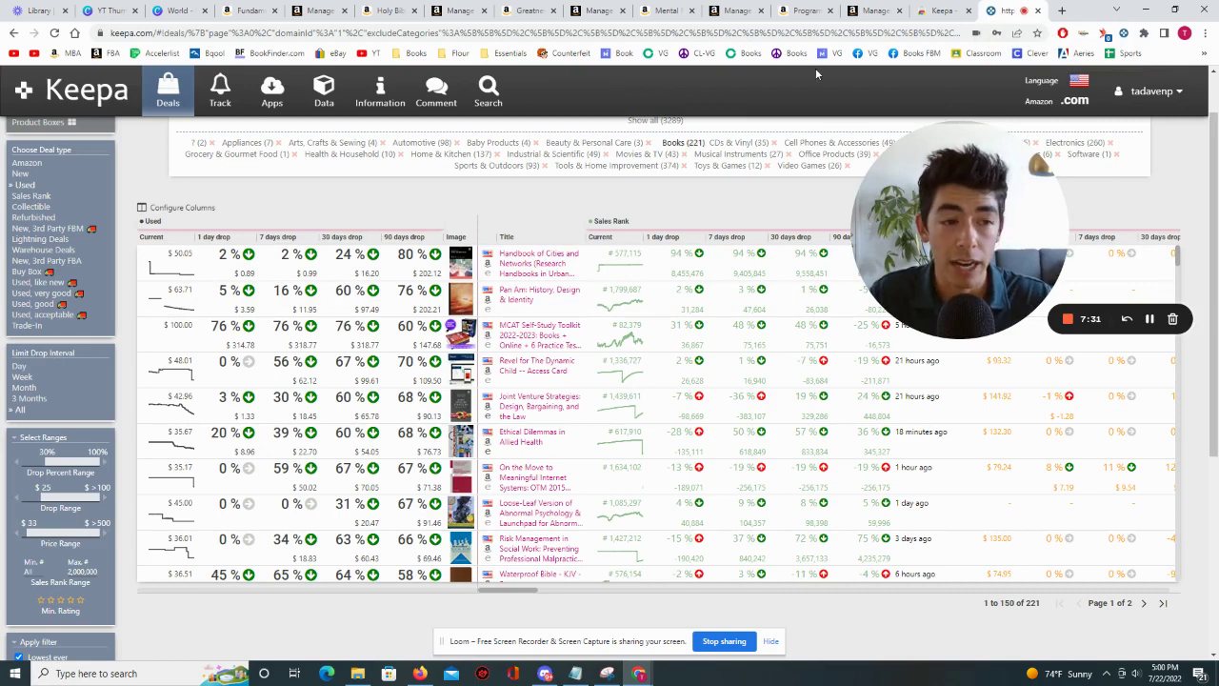
pyautogui.click(819, 10)
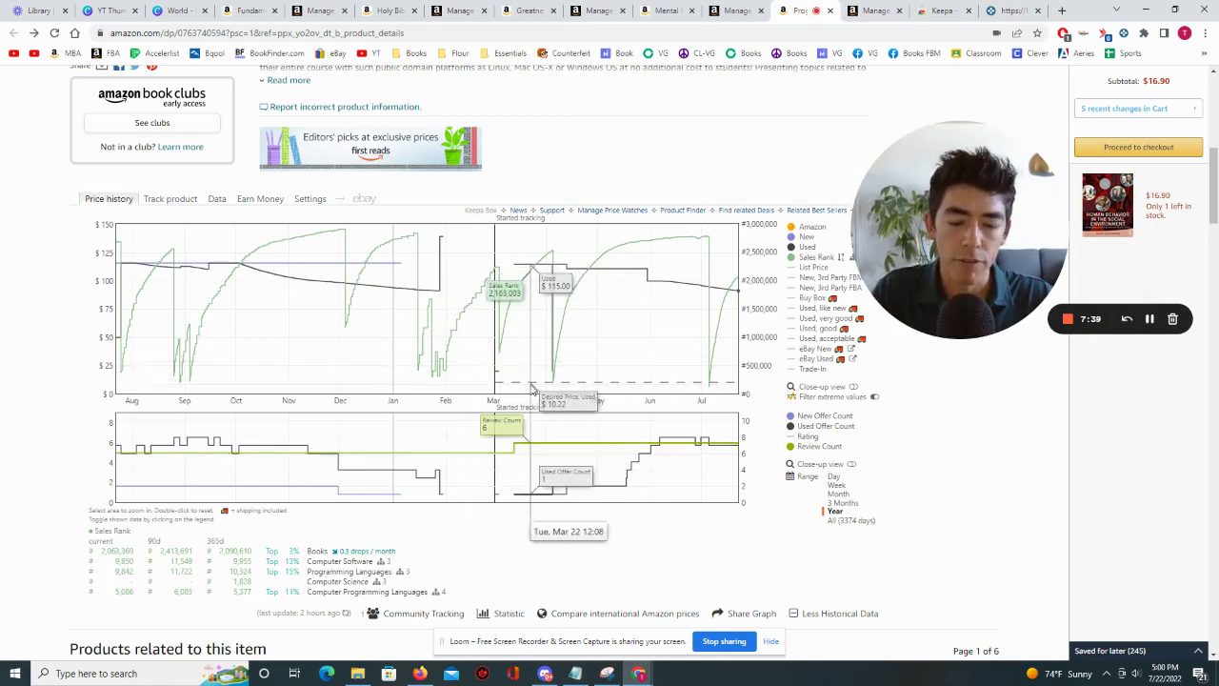
# Examine the programming book's Keepa price history from about March 30 to April 10, and restore the Year range.
pyautogui.moveTo(541, 383); pyautogui.dragTo(562, 379)
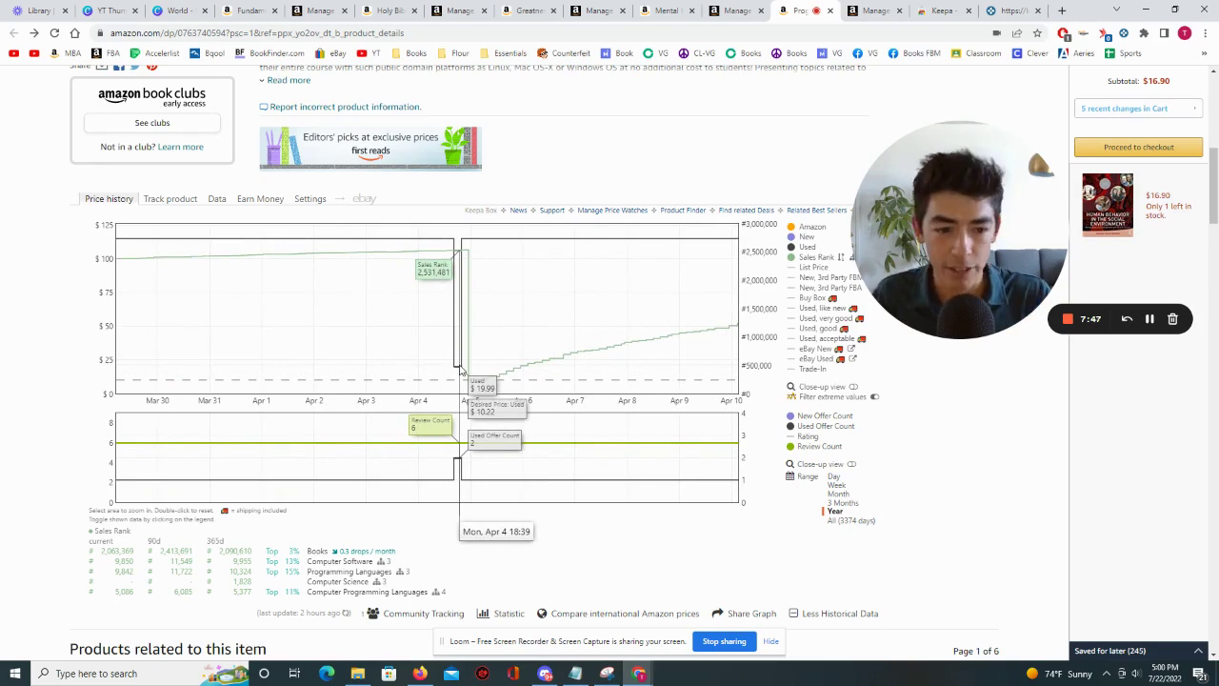
pyautogui.click(843, 511)
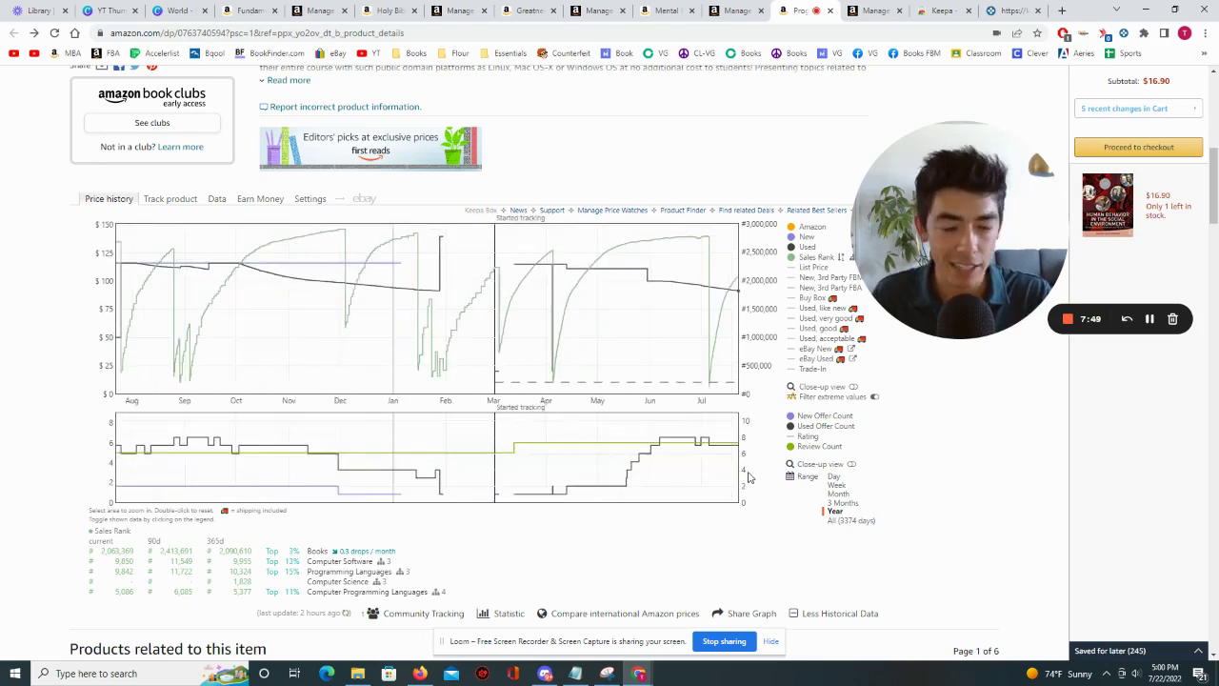
pyautogui.scroll(-2, 667, 424)
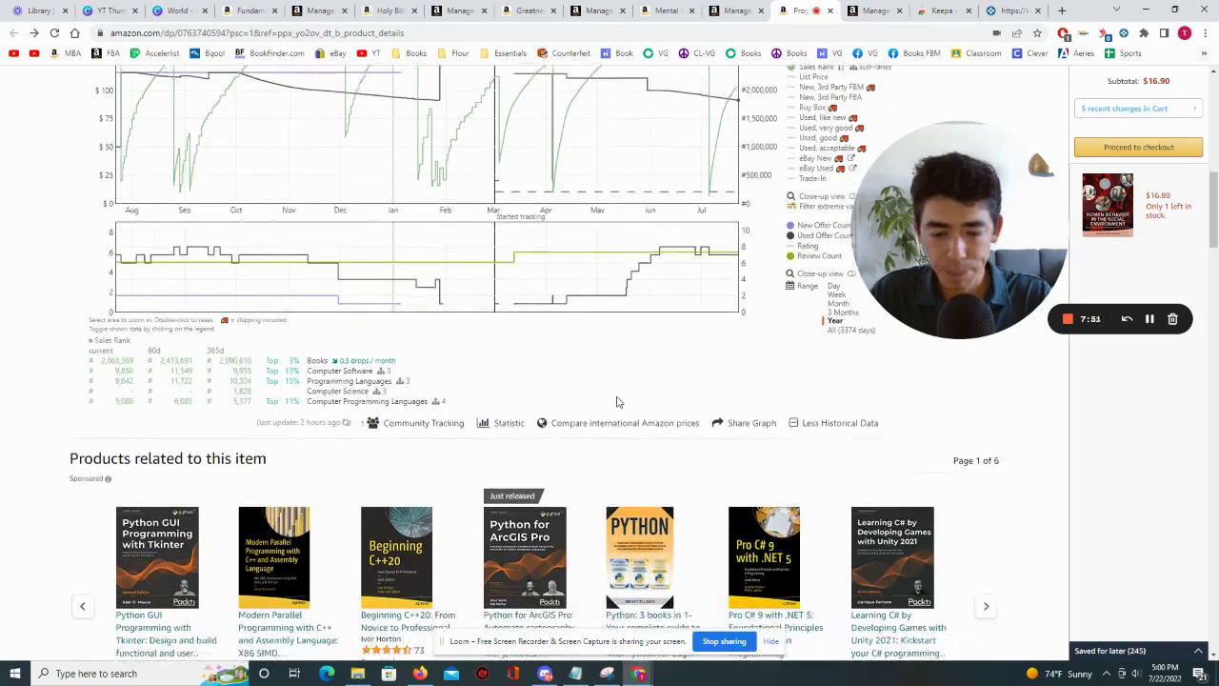
pyautogui.scroll(1, 616, 402)
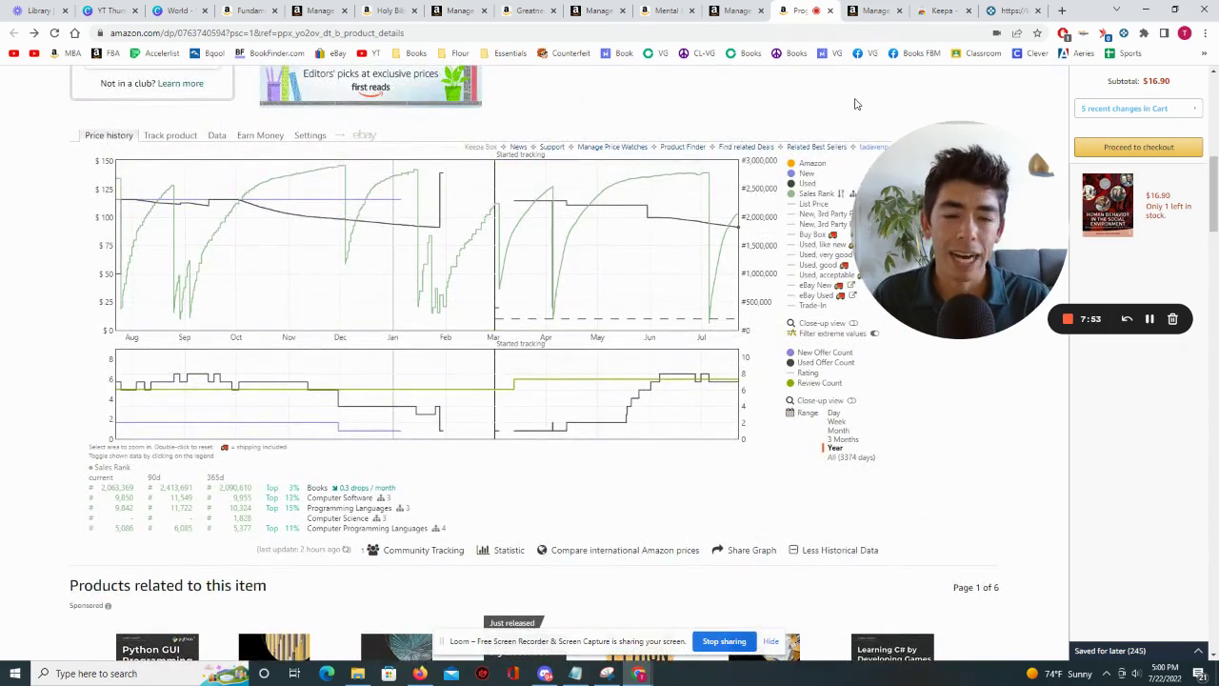